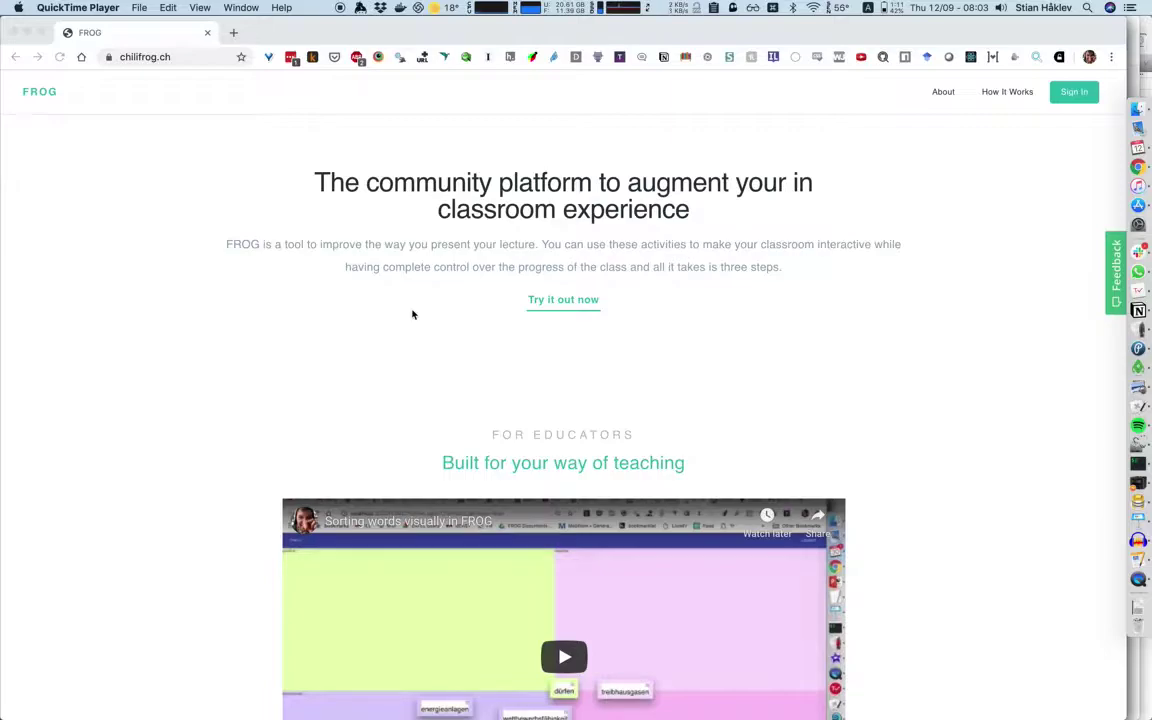
# Scroll the FROG homepage and launch the 'Try it out now' activity wizard.
pyautogui.scroll(-10, 412, 314)
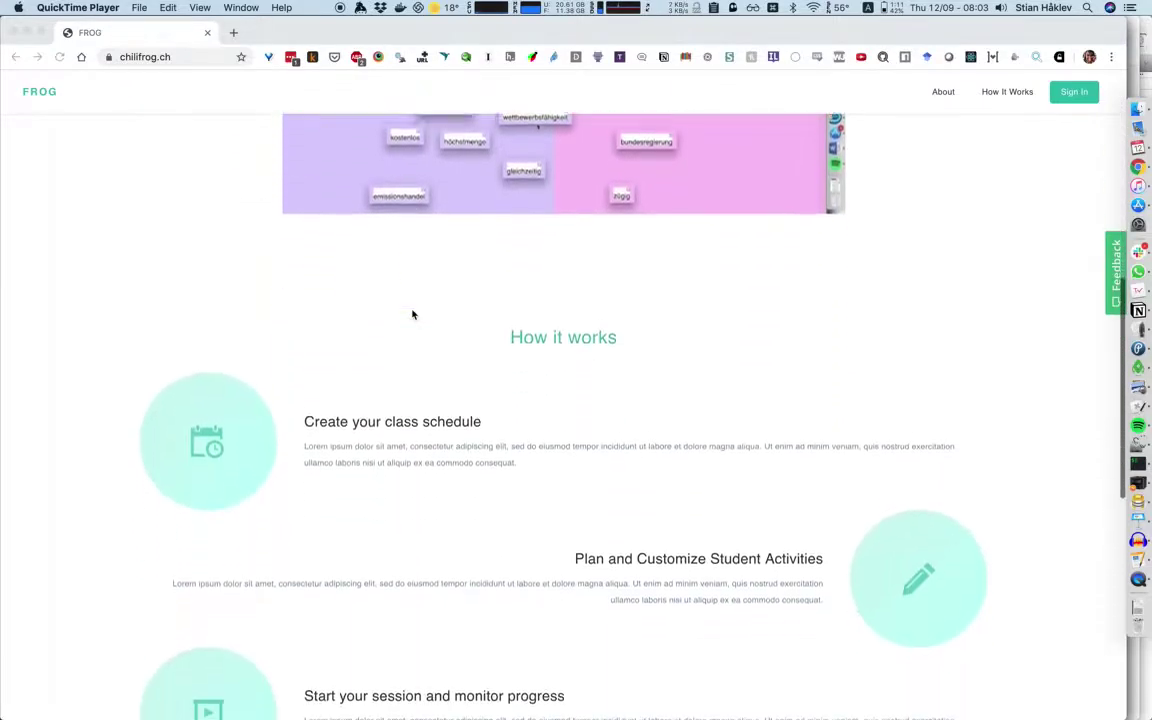
pyautogui.scroll(8, 412, 314)
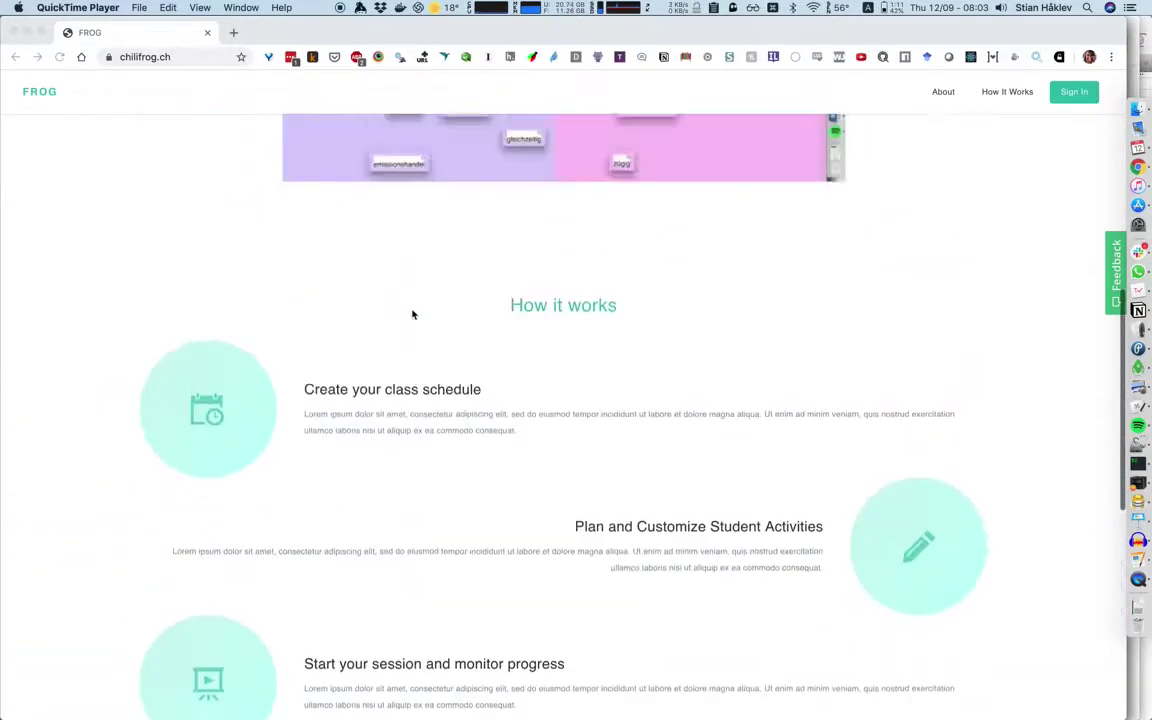
pyautogui.scroll(3, 412, 314)
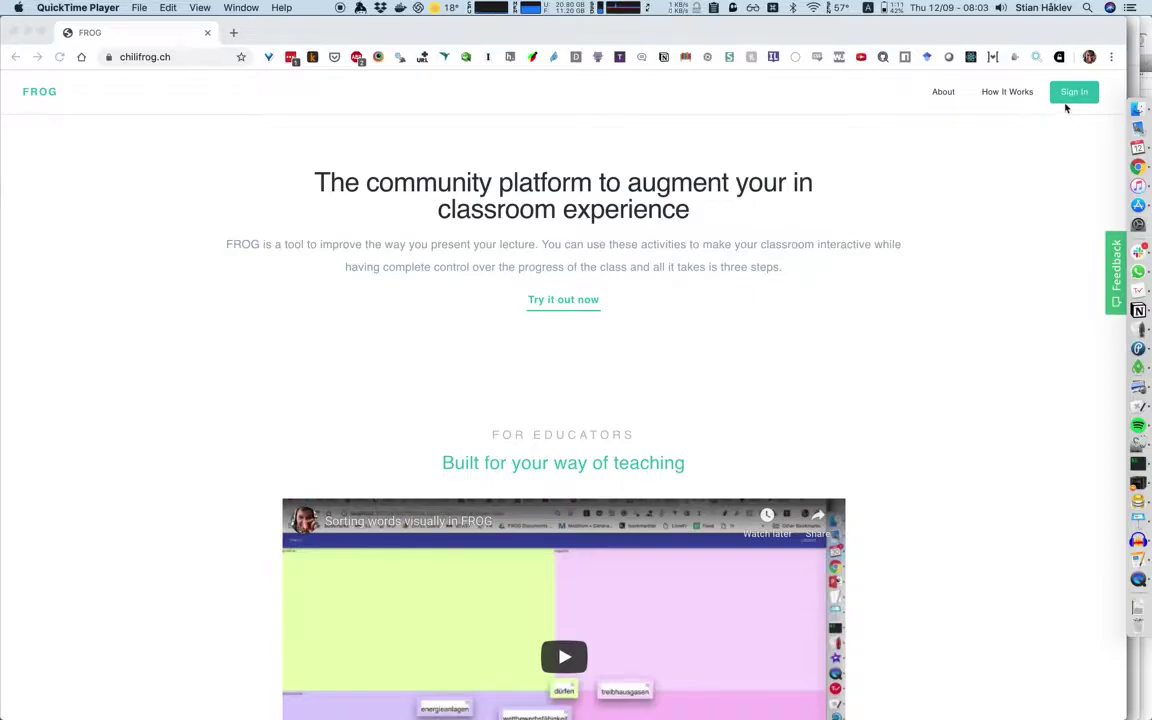
pyautogui.click(615, 306)
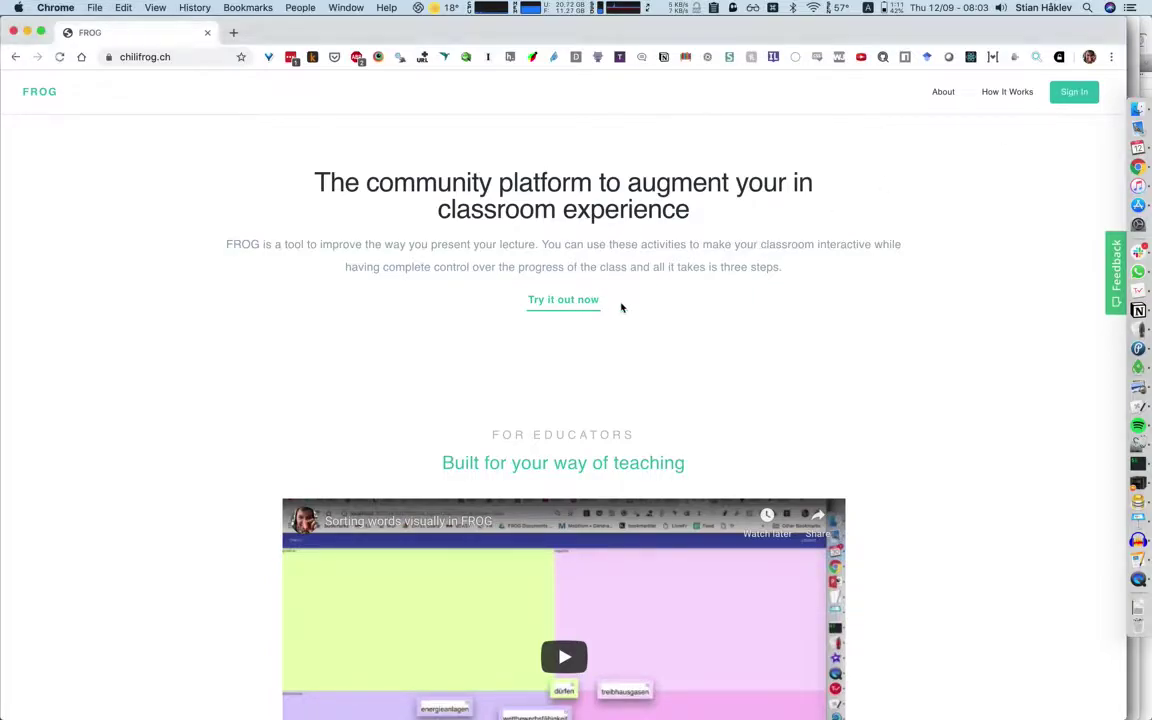
pyautogui.click(563, 302)
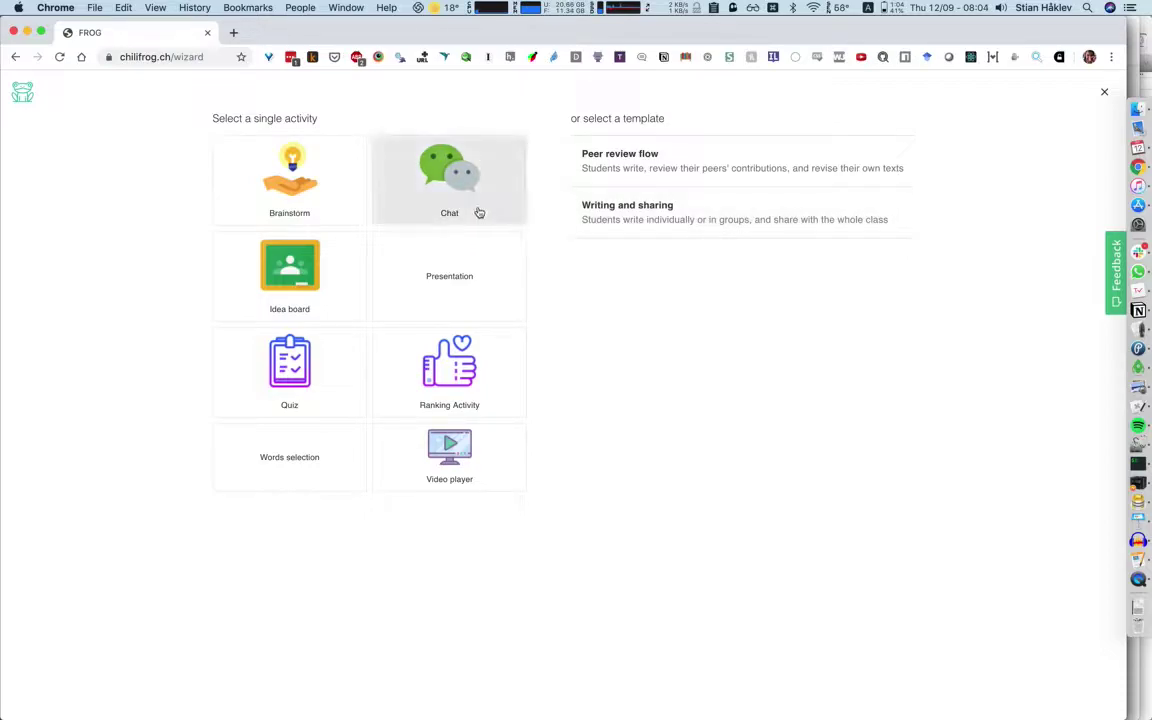
# Create a Brainstorm with the guideline 'Where do you want to go on vacation this year?'.
pyautogui.click(327, 195)
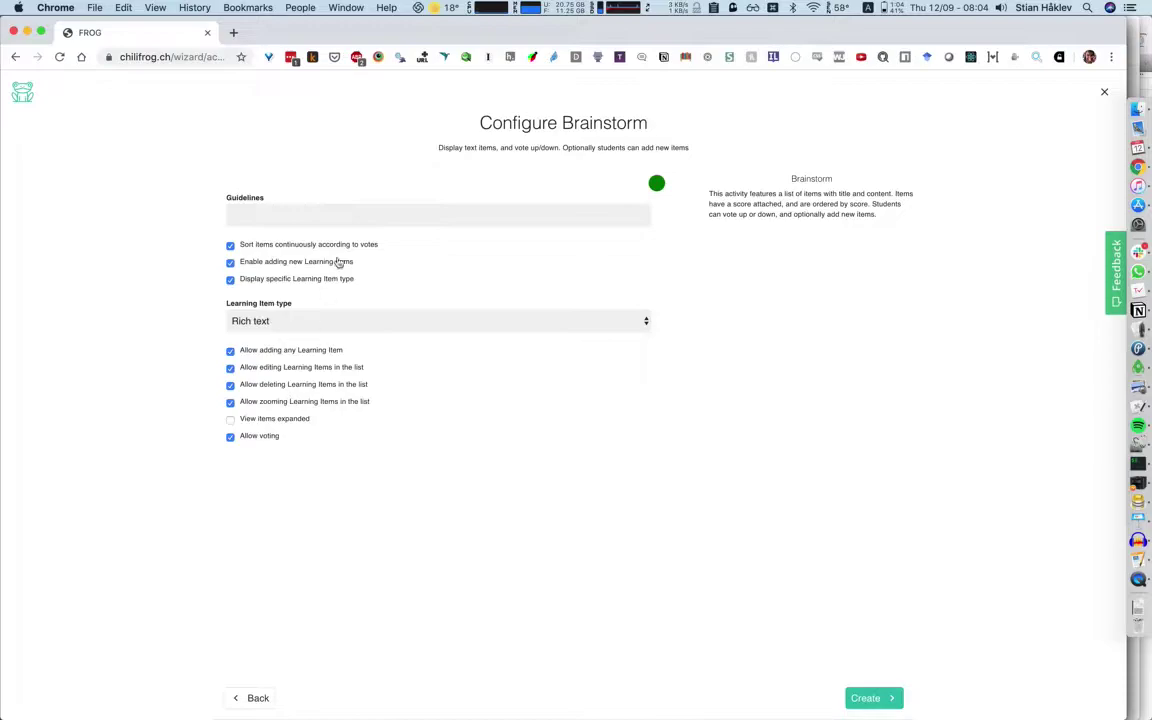
pyautogui.click(301, 224)
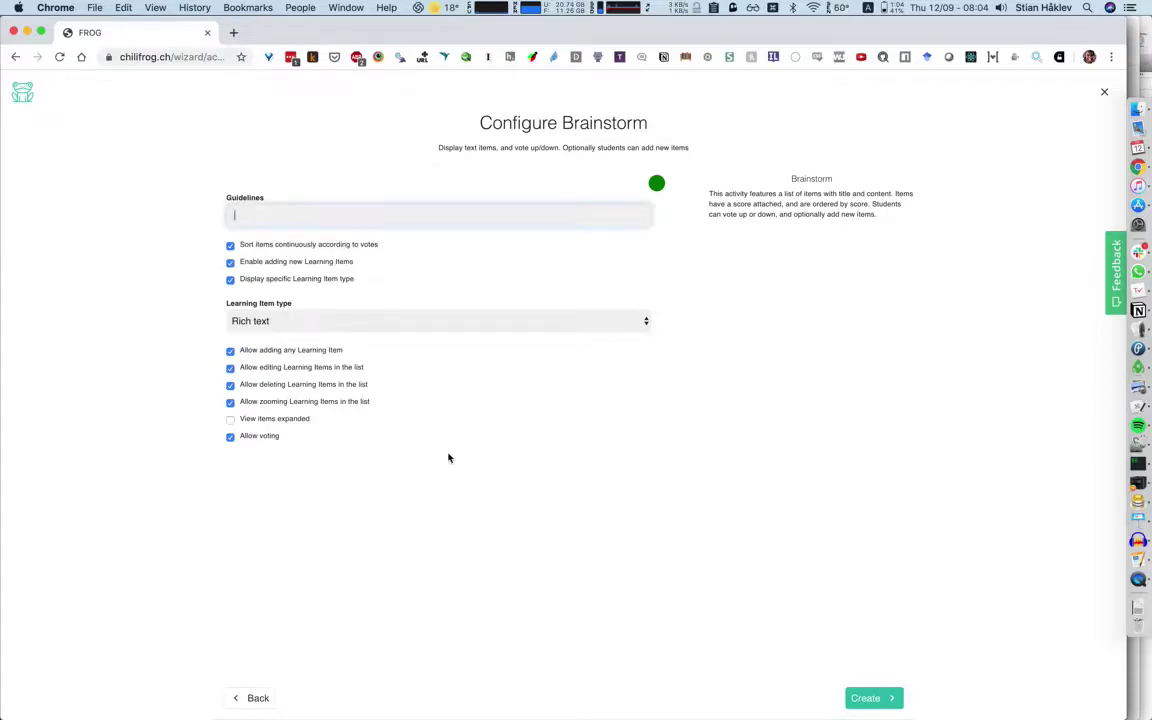
pyautogui.write('WHere do you want to go on vacation this year?')
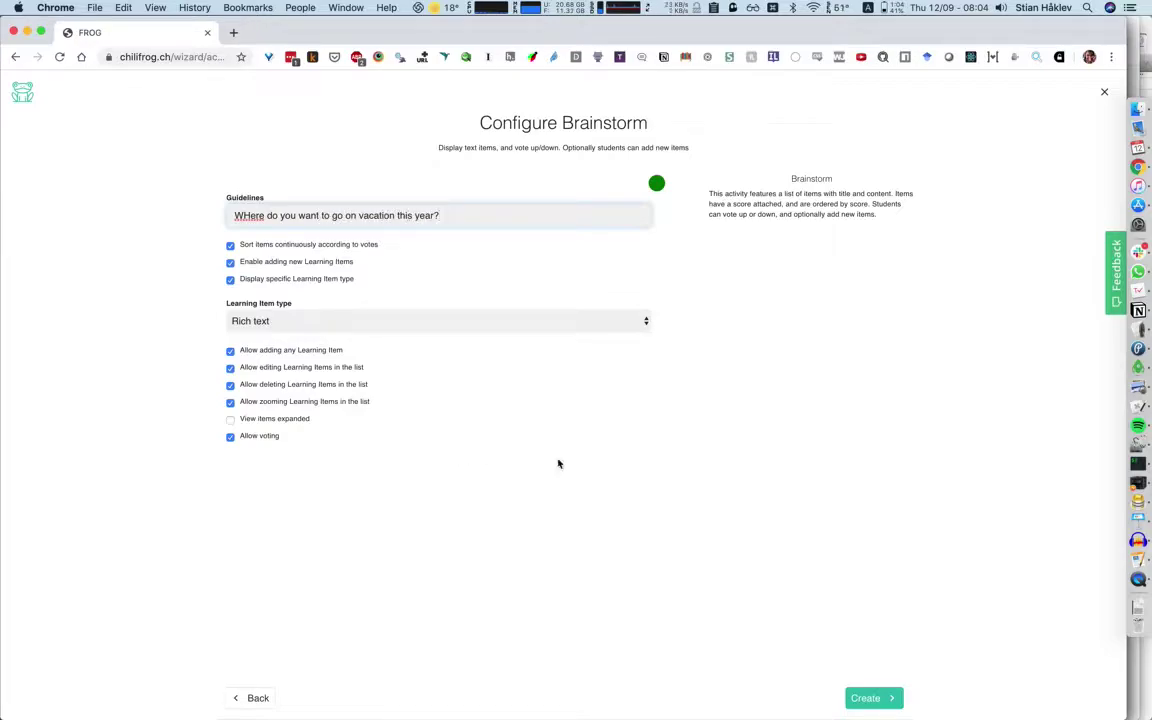
pyautogui.click(879, 700)
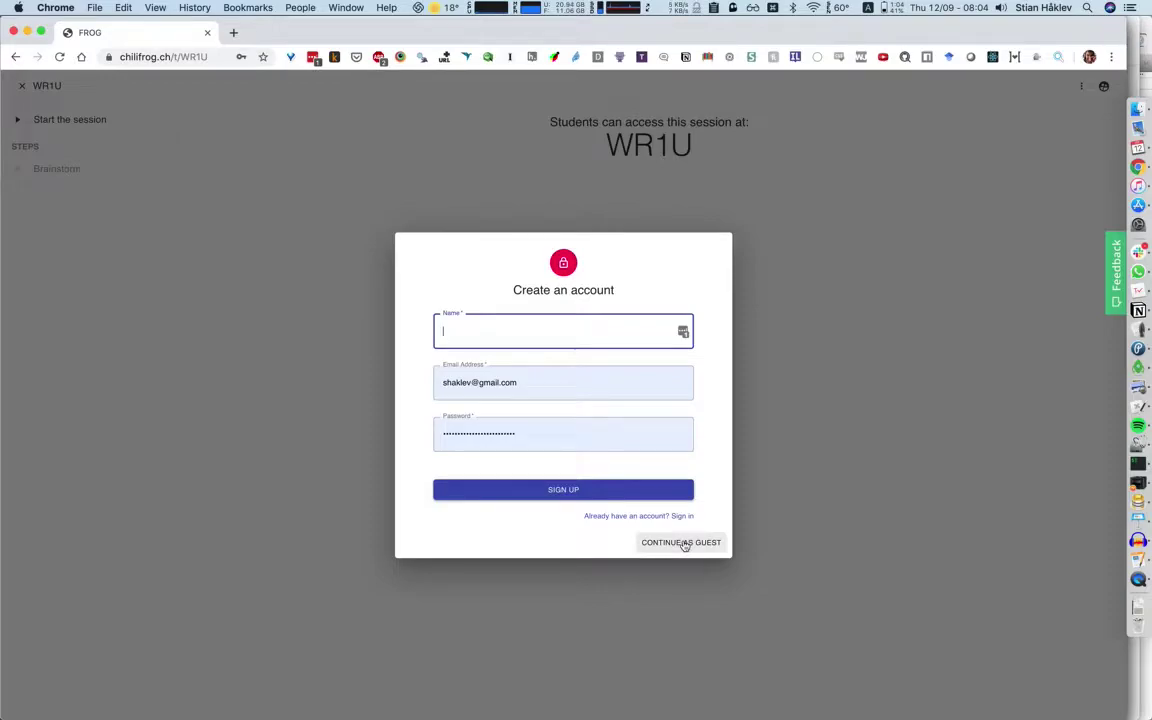
# Continue as guest, copy code WR1U, and join it as a student at learn.chilifrog.ch.
pyautogui.click(684, 543)
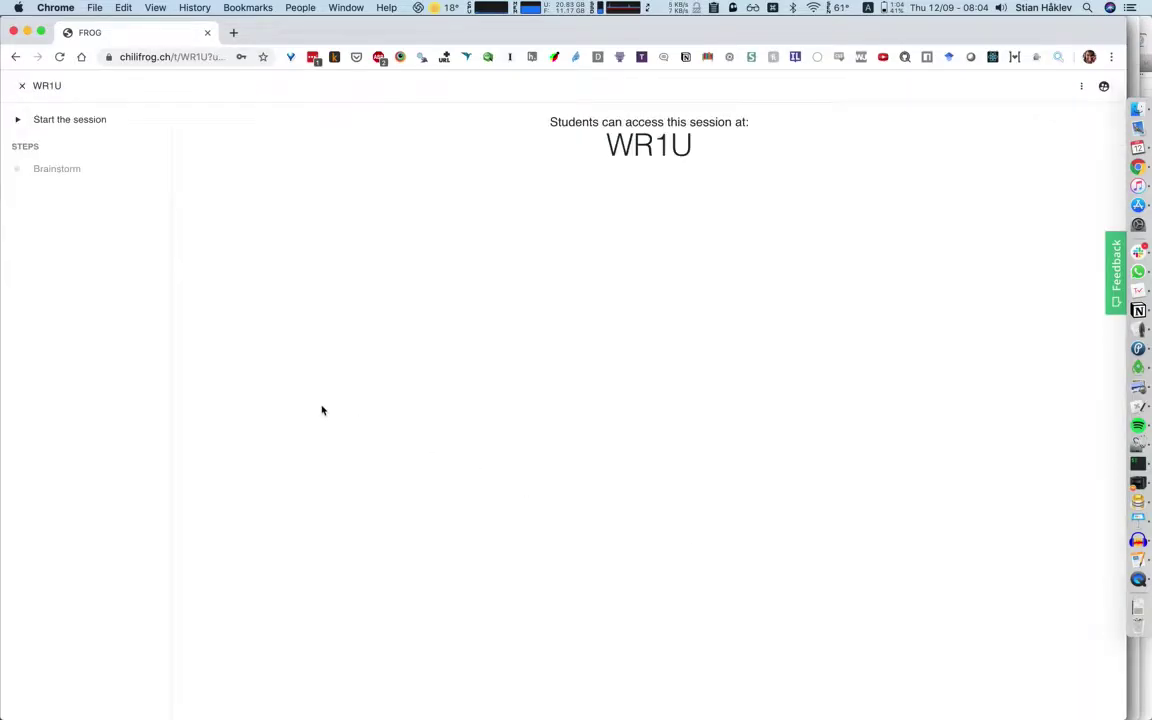
pyautogui.doubleClick(640, 140)
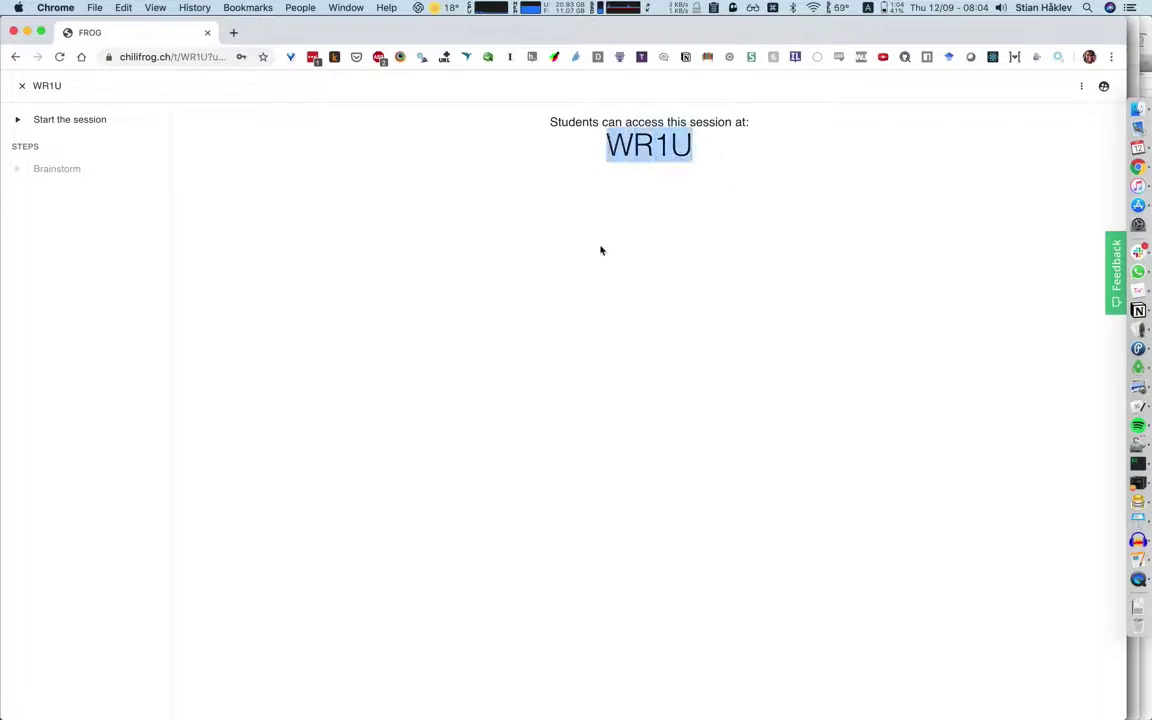
pyautogui.press('super+c')
pyautogui.press('super+t')
pyautogui.write('learn')
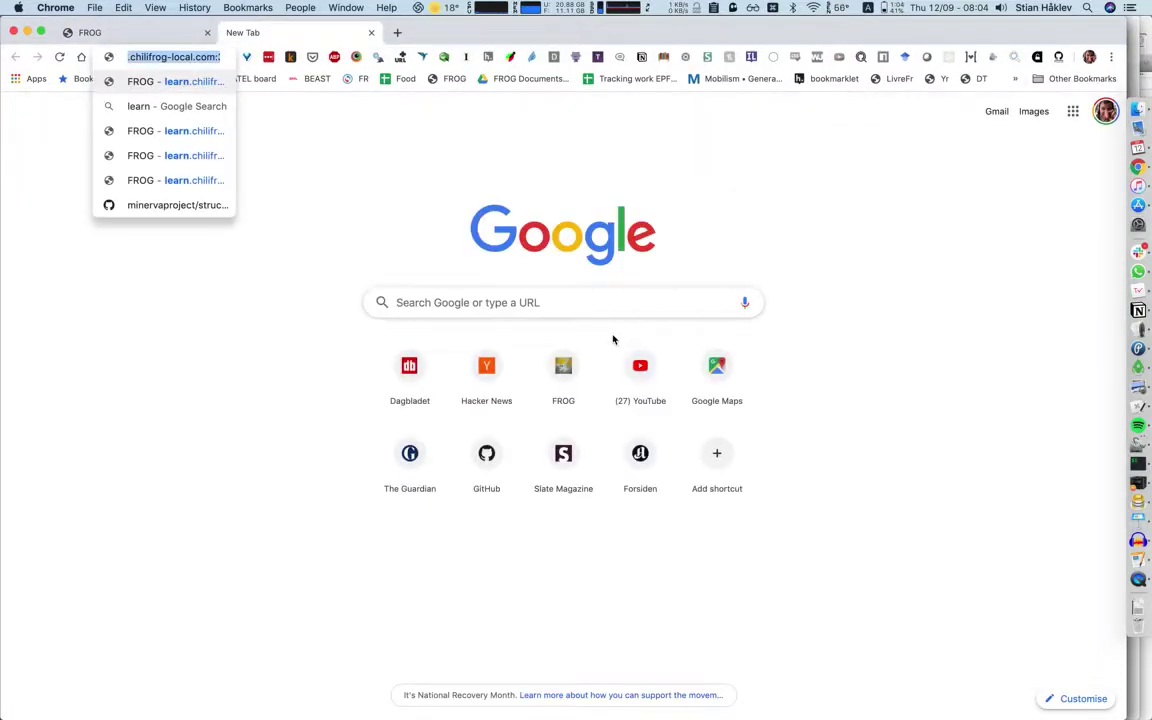
pyautogui.write('.chillifrog')
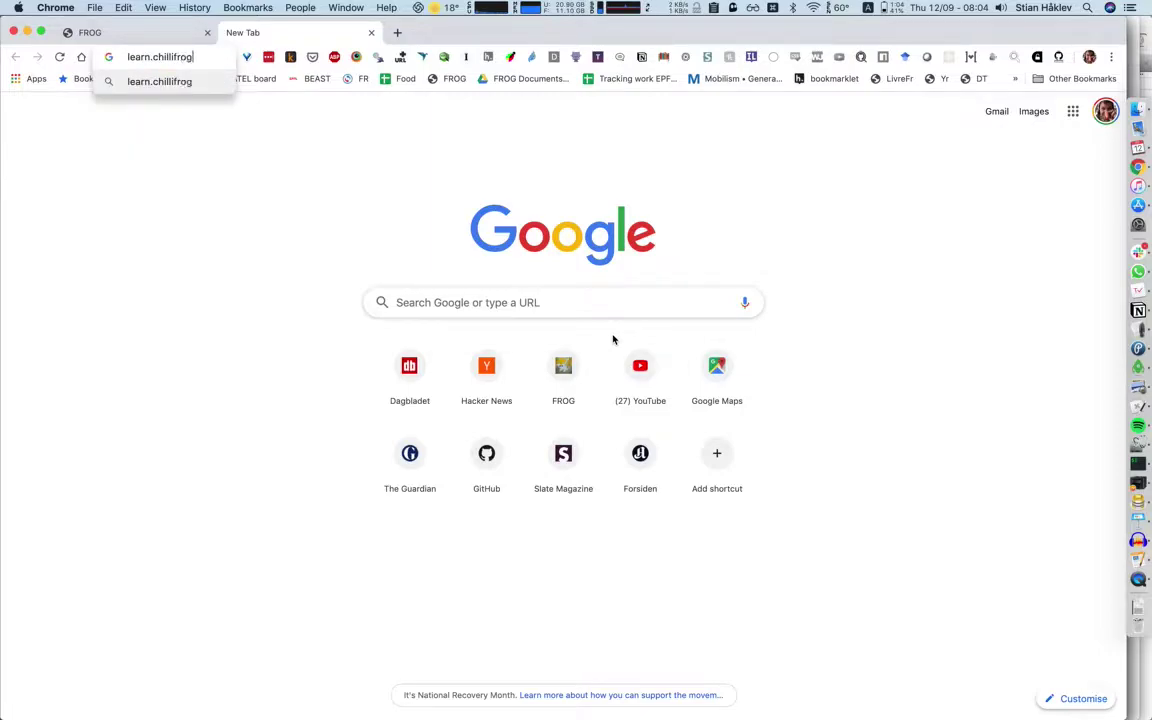
pyautogui.press('super+BackSpace')
pyautogui.write('learn.chilifrog')
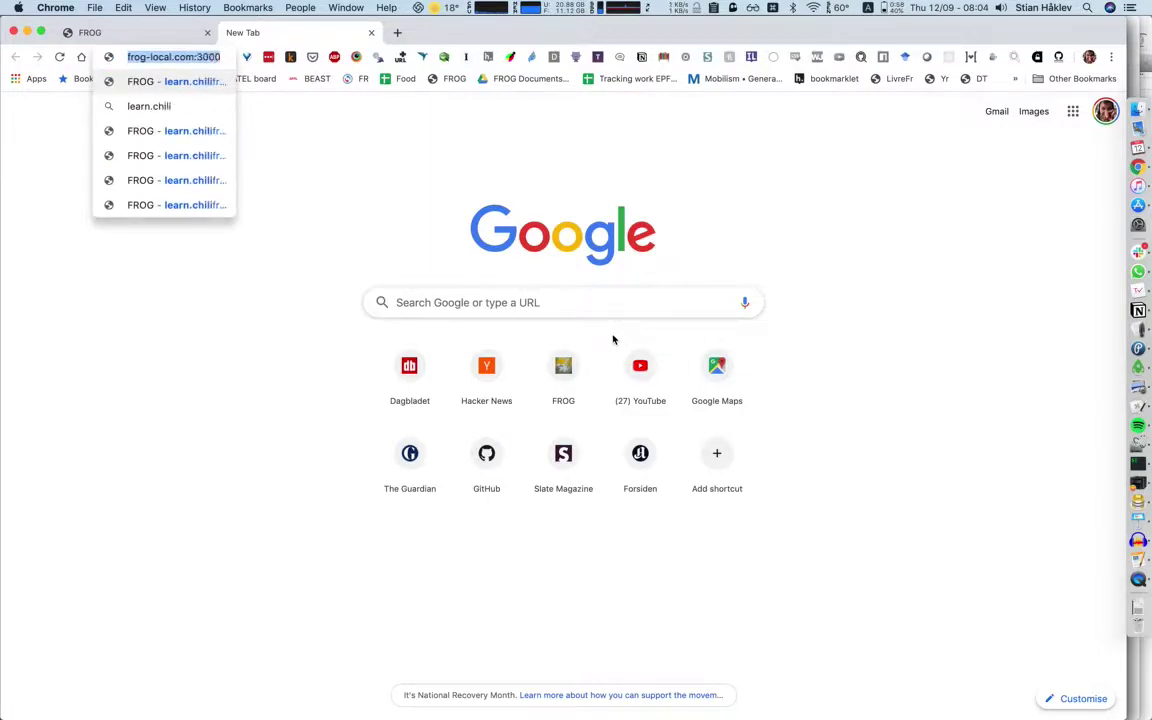
pyautogui.write('.ch')
pyautogui.press('Return')
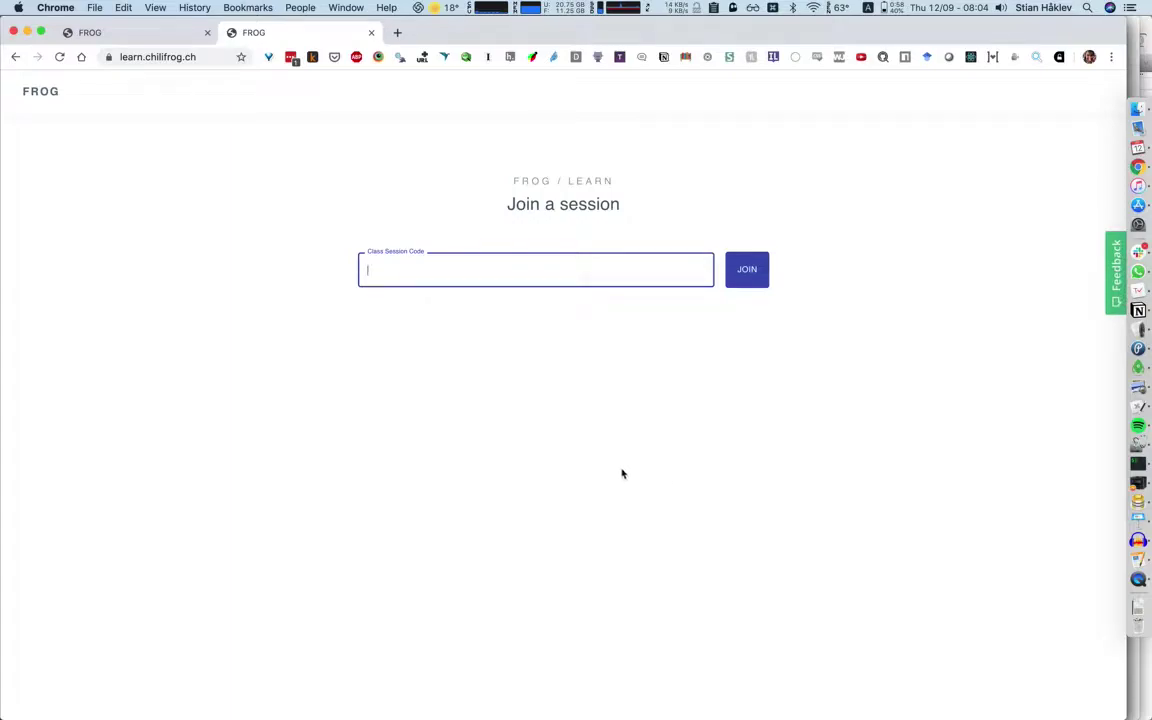
pyautogui.write('WR1U')
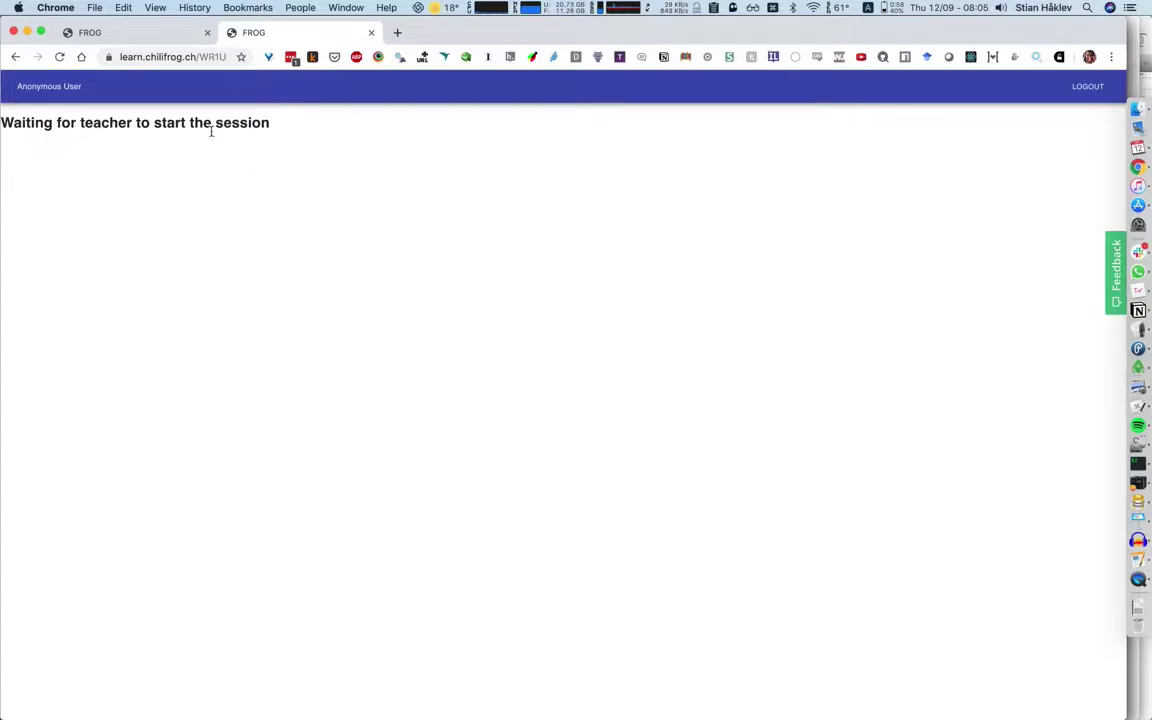
# Start session WR1U from the teacher's page.
pyautogui.click(150, 40)
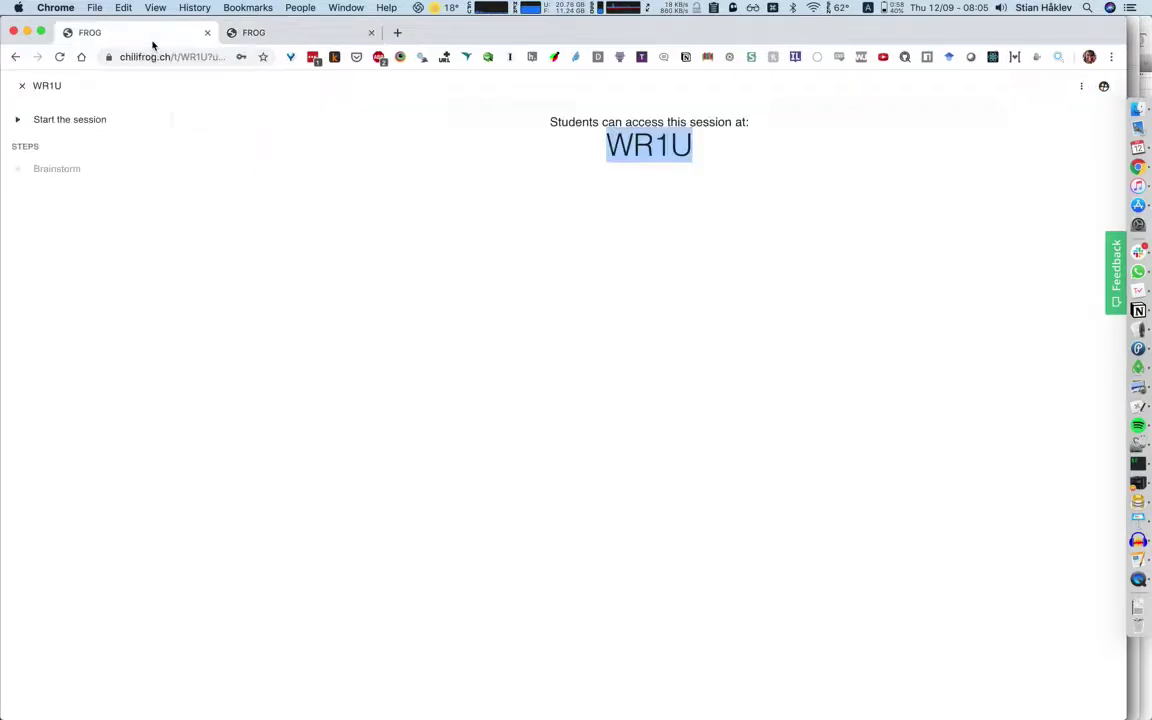
pyautogui.click(359, 204)
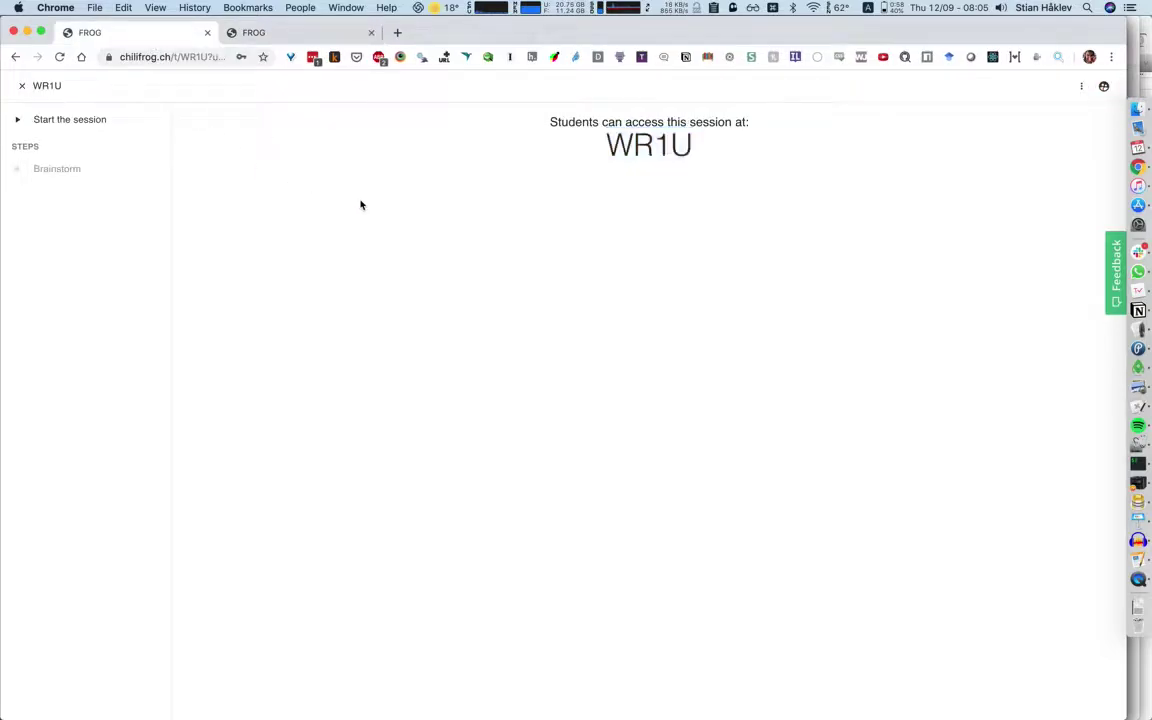
pyautogui.click(106, 128)
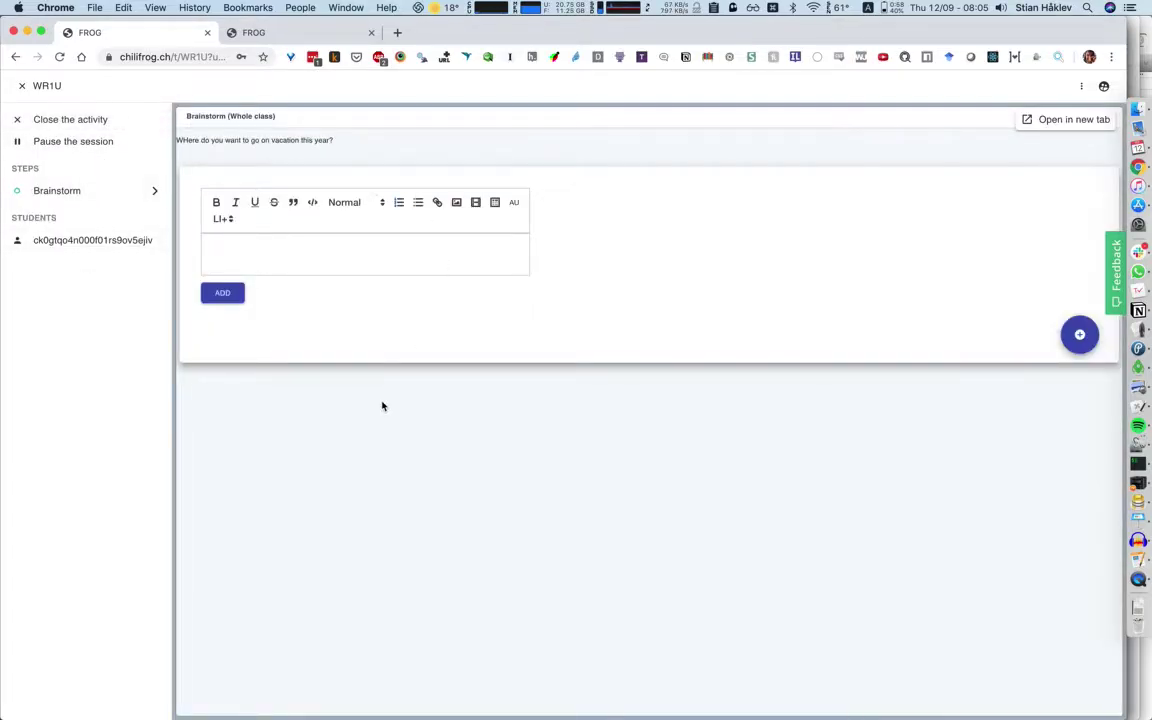
pyautogui.click(249, 259)
# As the student, post the idea 'I'd like to go to Gran Canaria'.
pyautogui.click(279, 34)
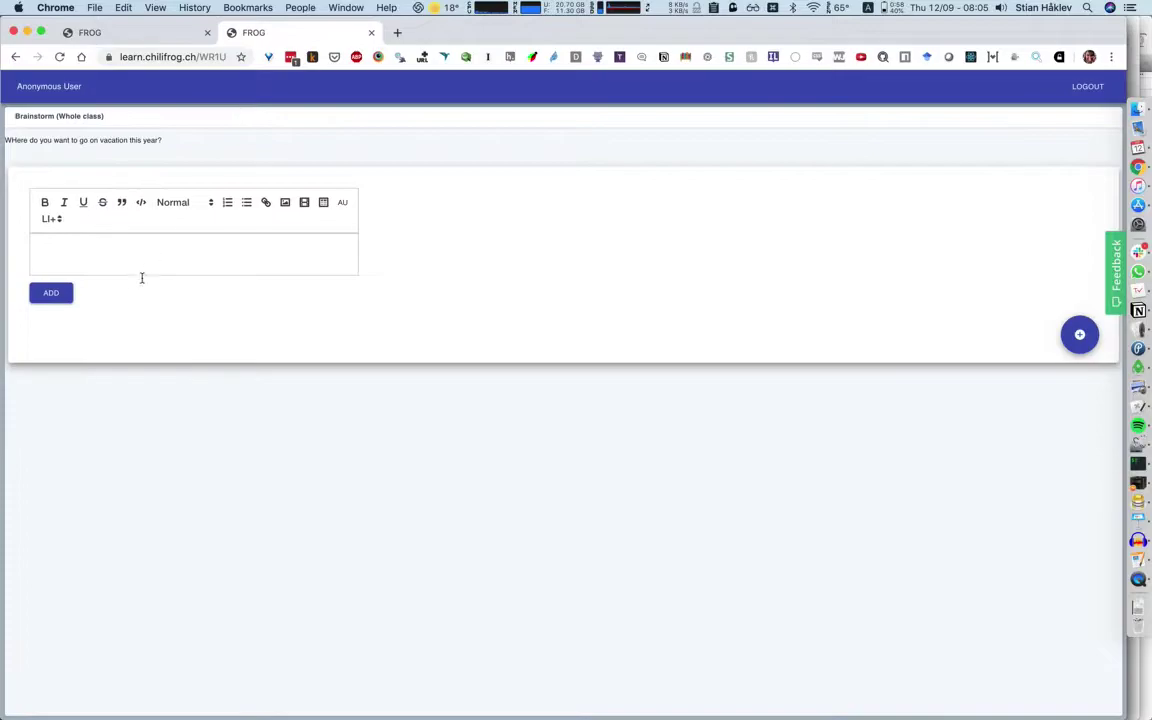
pyautogui.click(125, 246)
pyautogui.write("I'd like to go to Gran Canaria")
pyautogui.click(51, 292)
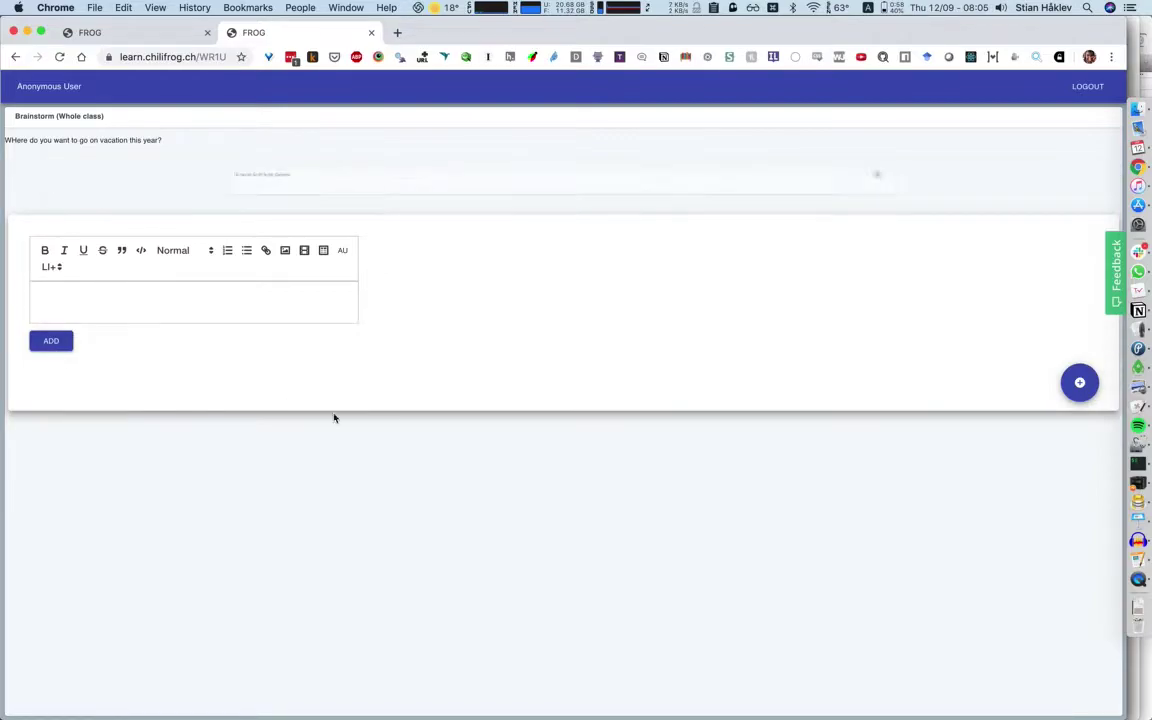
# As teacher, post 'I like San Francisco', upvote it, and close the activity.
pyautogui.hotkey('ctrl', 'shift', 'Tab')
pyautogui.click(347, 309)
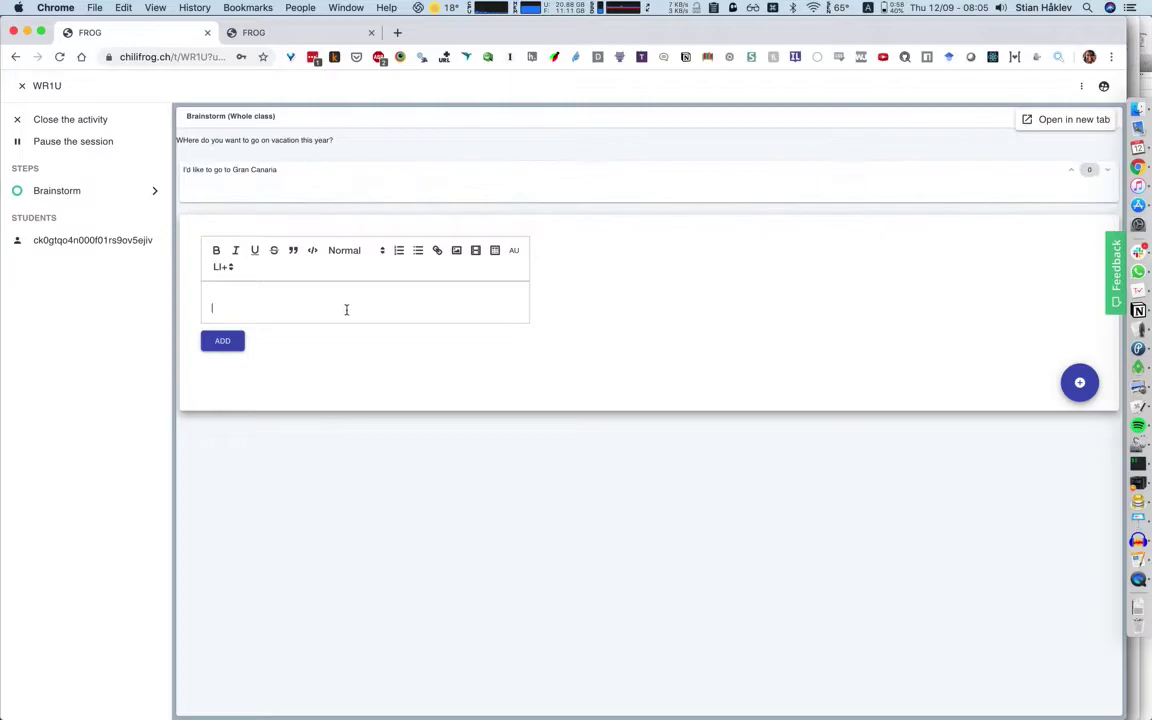
pyautogui.write('I like San Francisco')
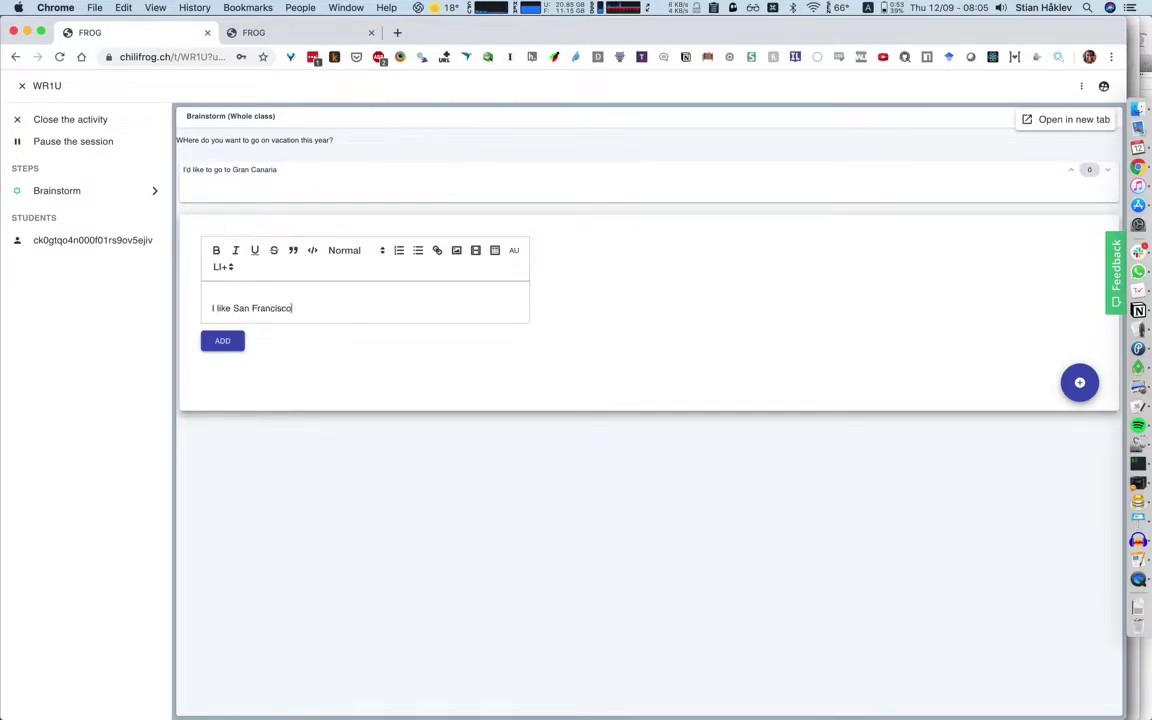
pyautogui.click(222, 341)
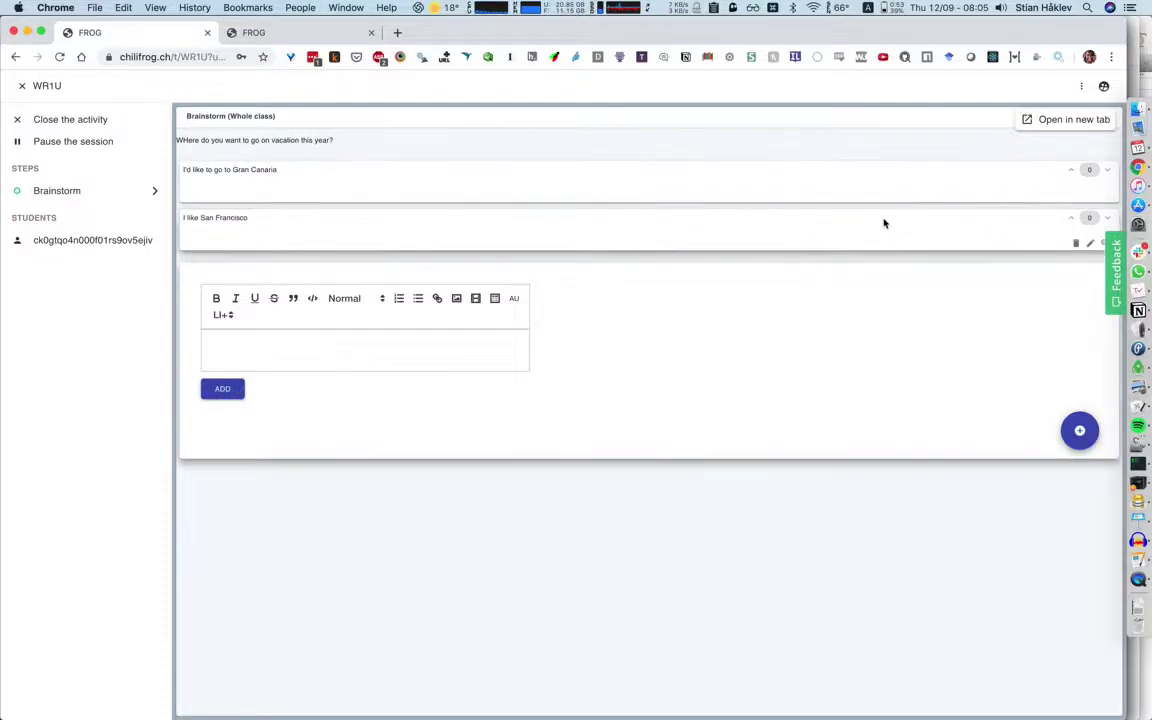
pyautogui.click(1069, 218)
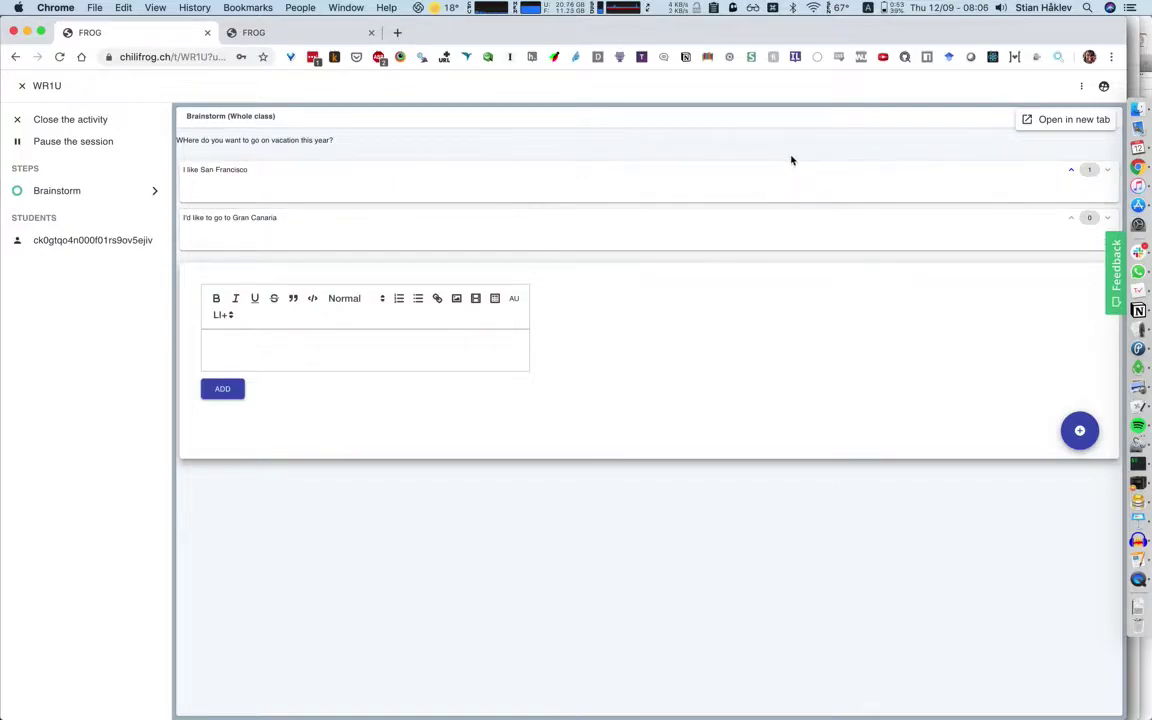
pyautogui.click(104, 122)
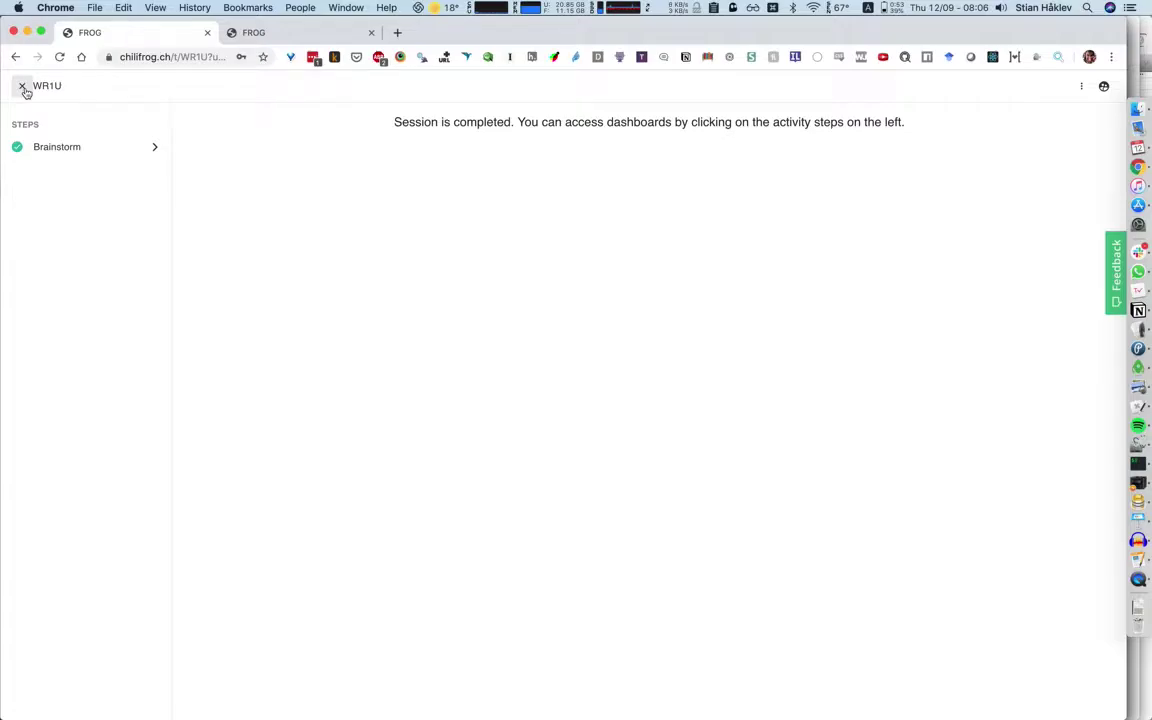
# Leave session WR1U and bring up the sign-up form.
pyautogui.click(23, 87)
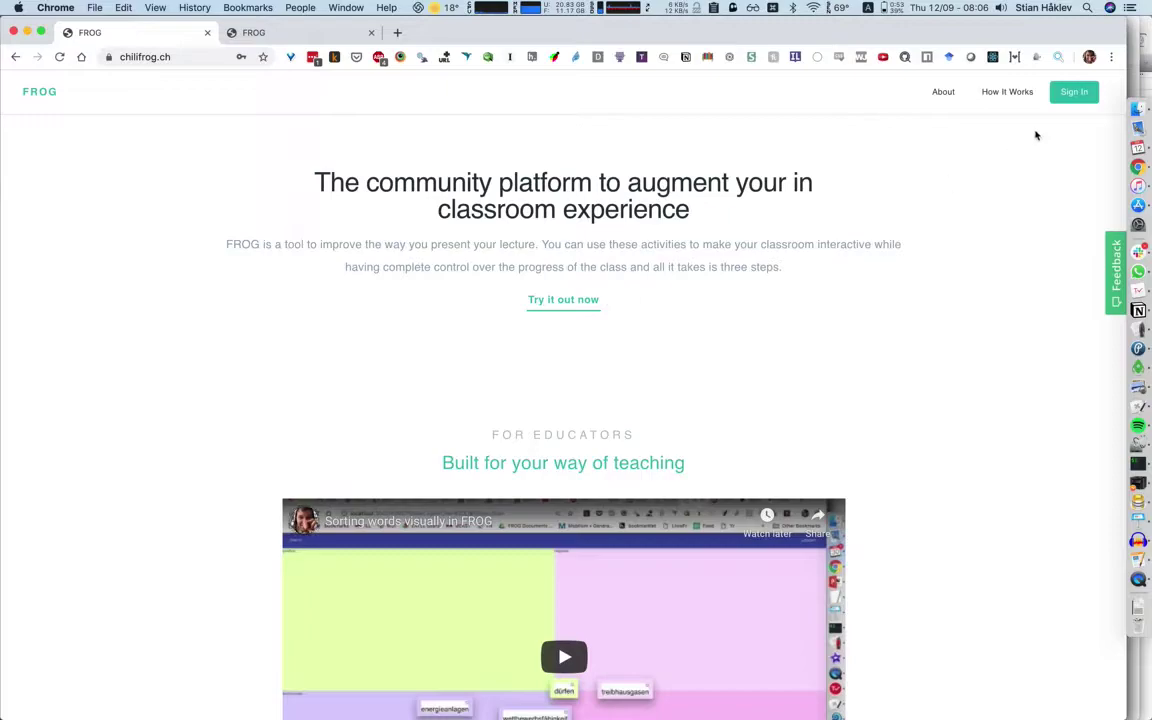
pyautogui.click(1085, 92)
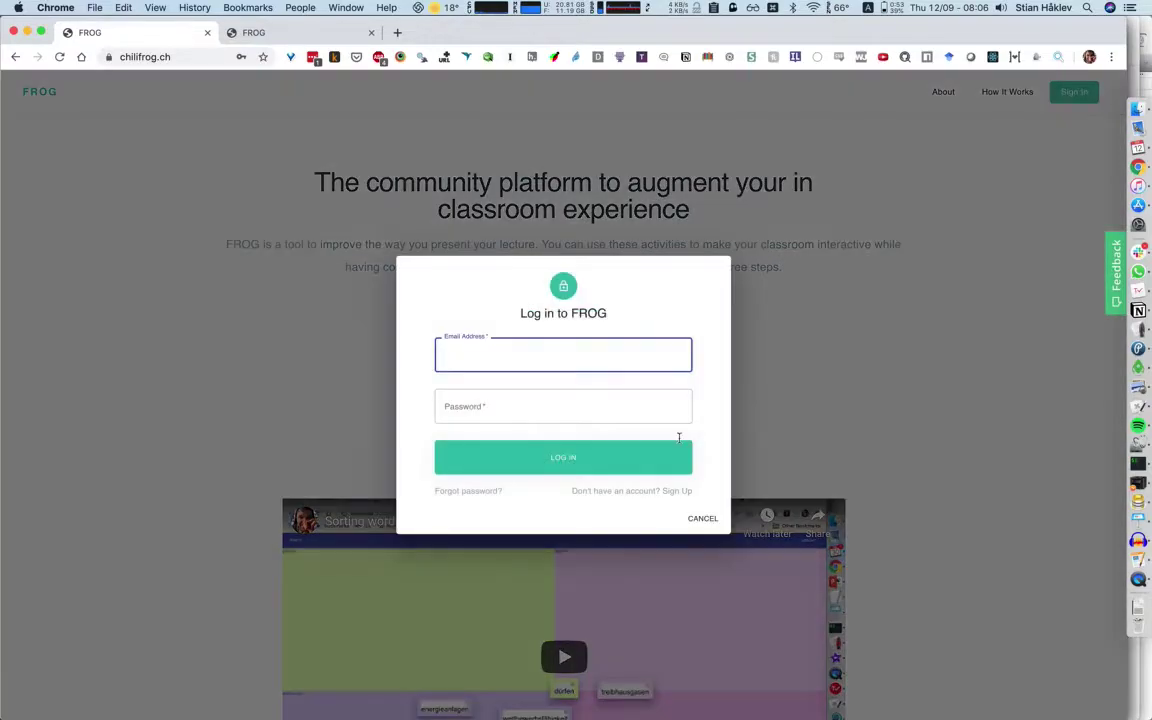
pyautogui.click(607, 492)
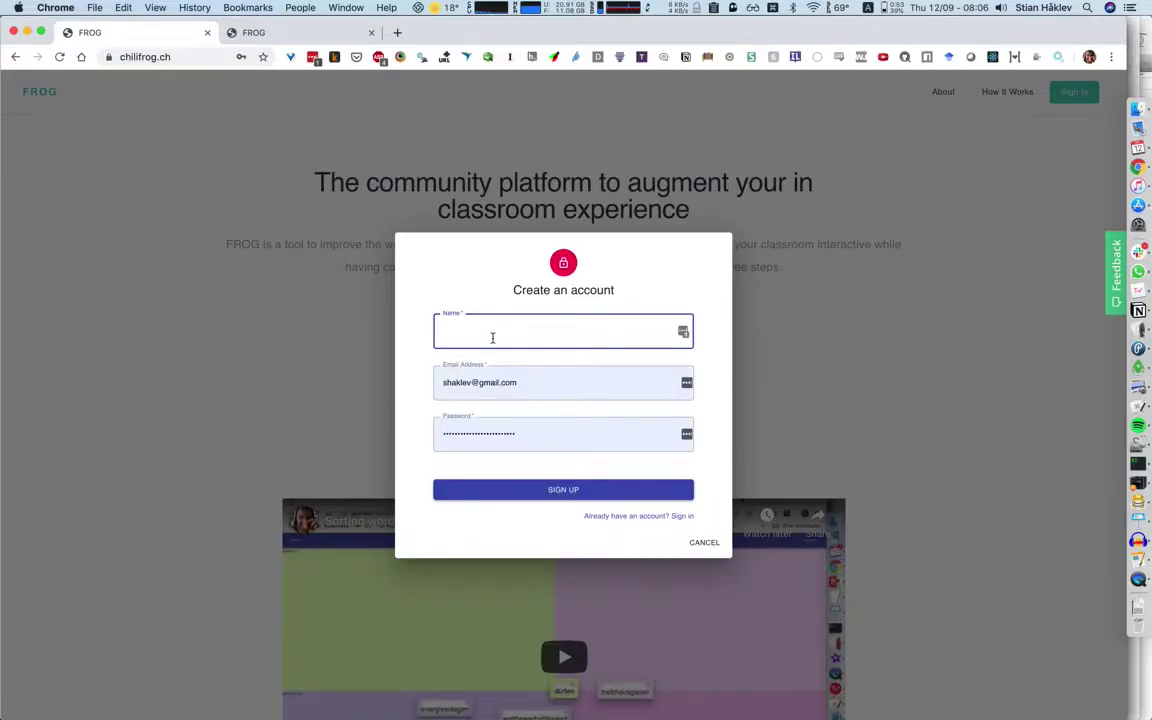
# Register a new account with the user's name, e-mail address and password.
pyautogui.write('Stian')
pyautogui.press('Tab')
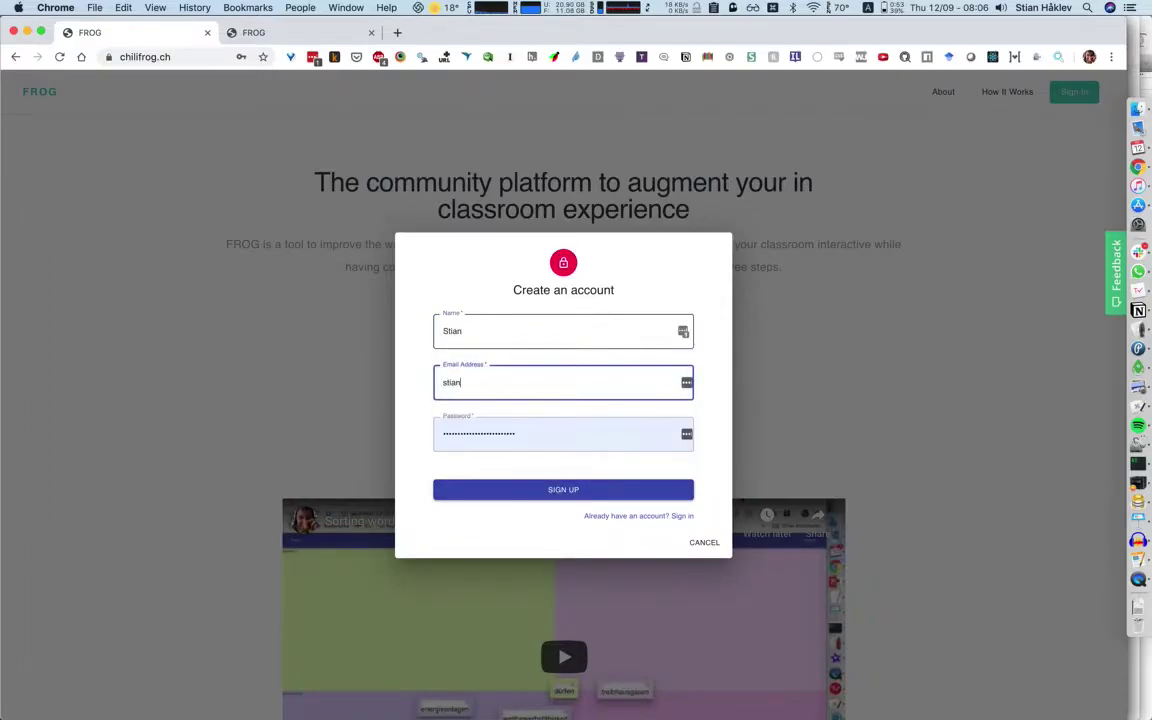
pyautogui.press('Tab')
pyautogui.write('•••••')
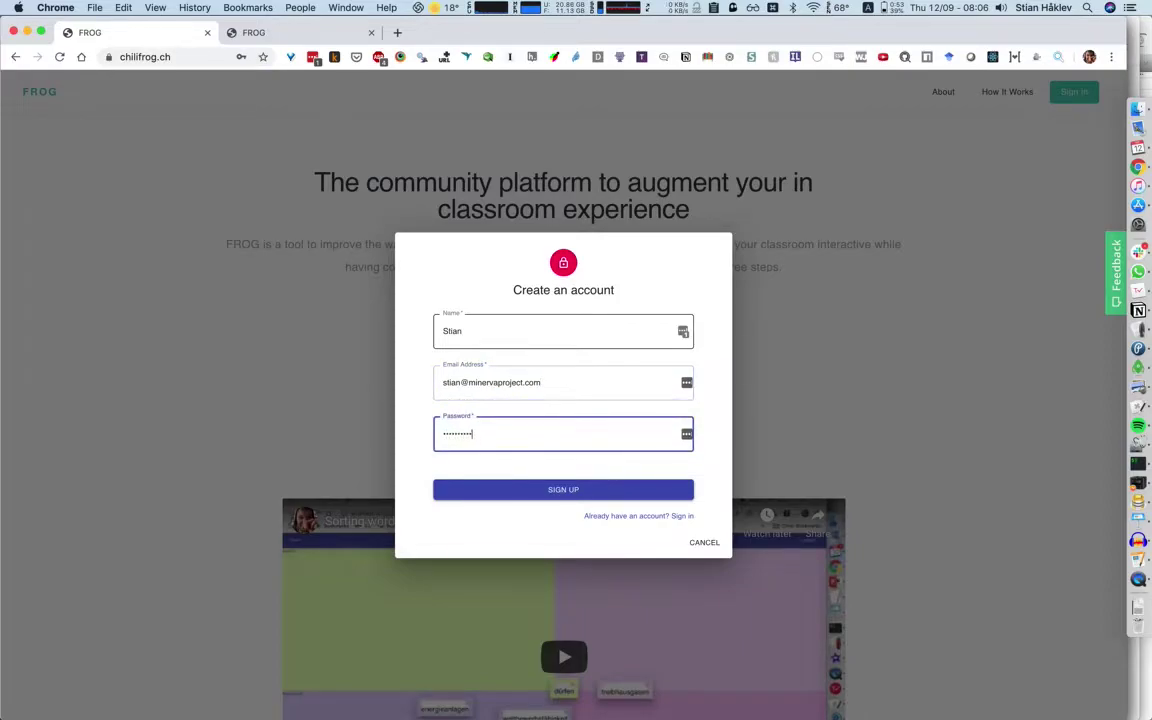
pyautogui.click(539, 490)
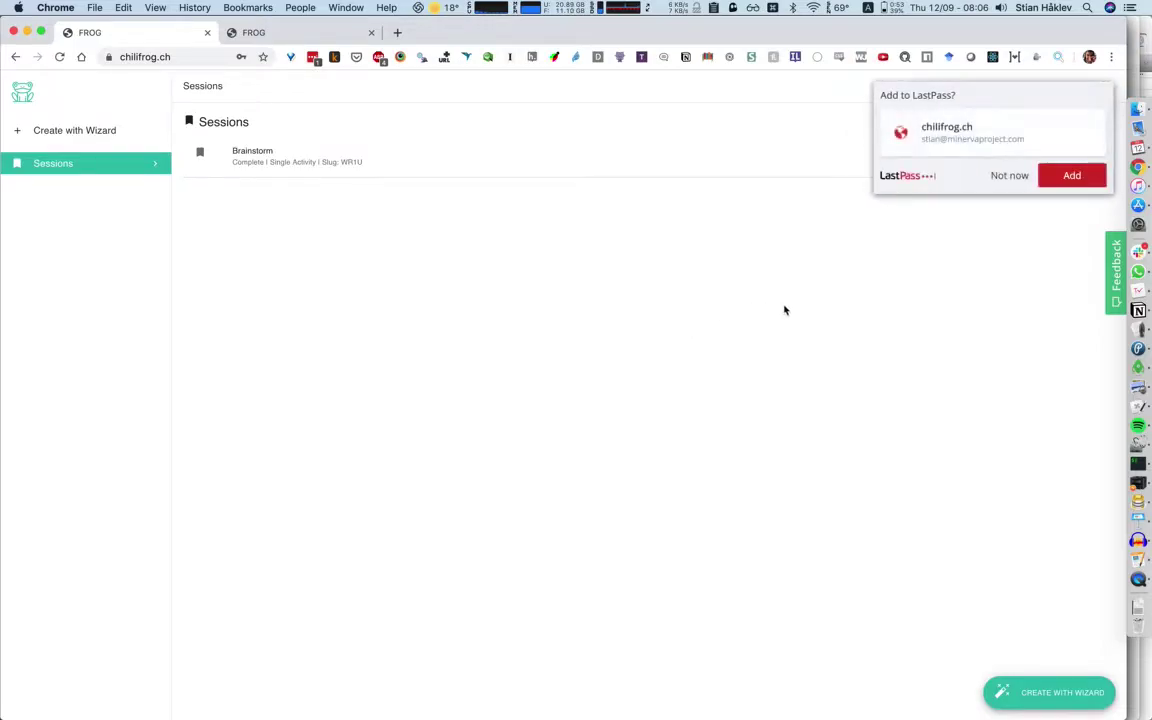
# Dismiss the password-save prompts and start a new session with the wizard.
pyautogui.click(1010, 176)
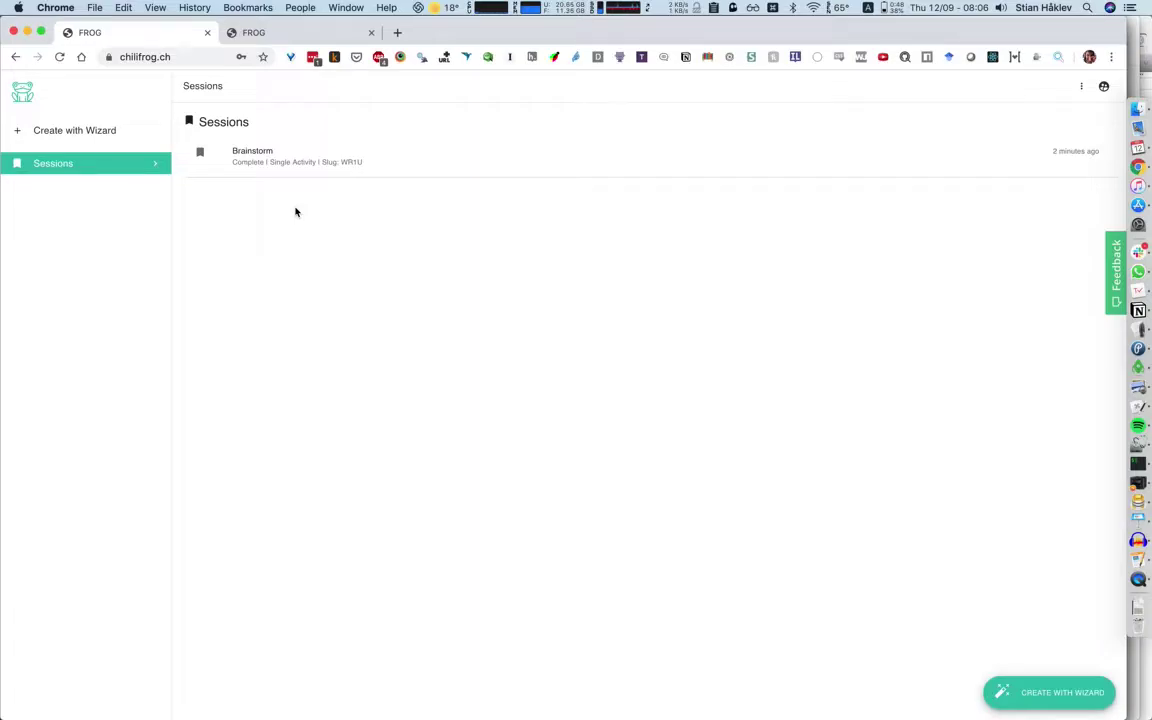
pyautogui.click(79, 130)
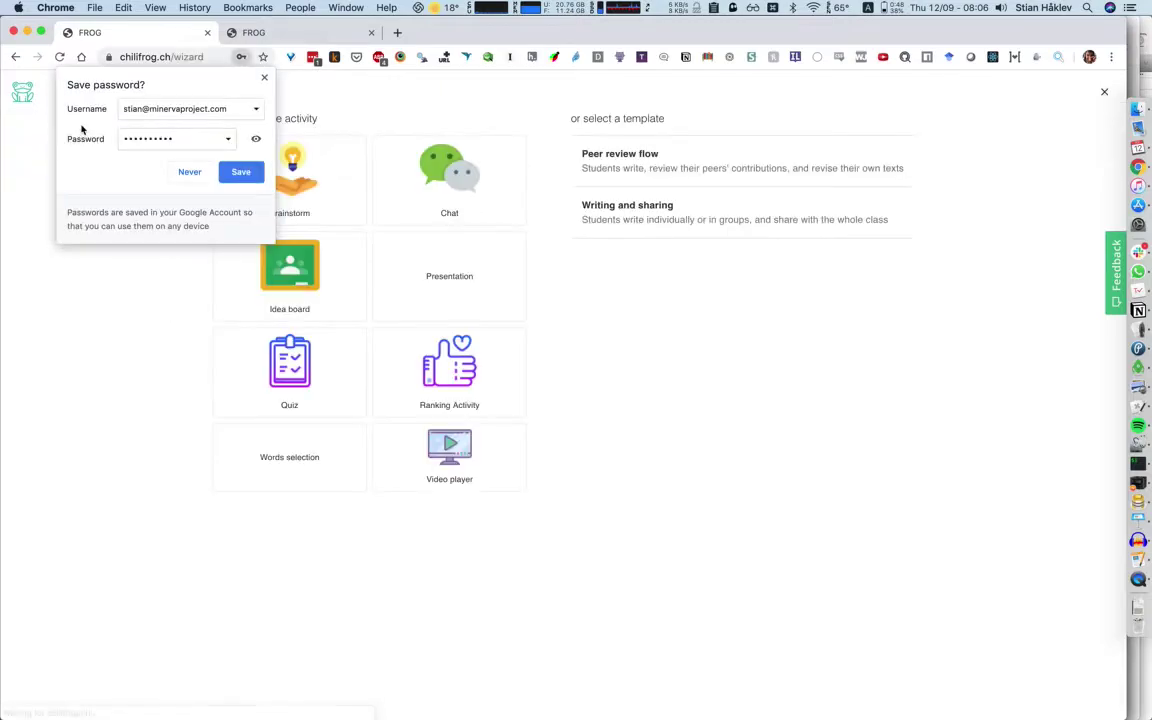
pyautogui.click(264, 77)
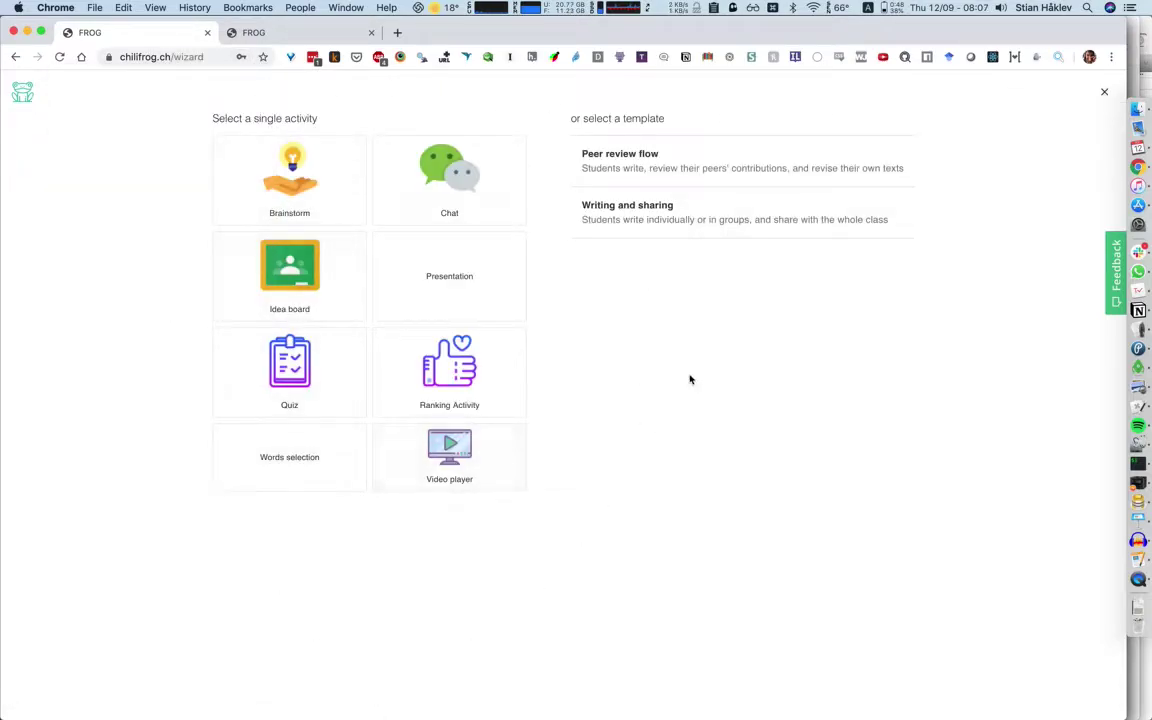
# Choose the Peer review flow template and scroll through its four-stage settings.
pyautogui.click(634, 162)
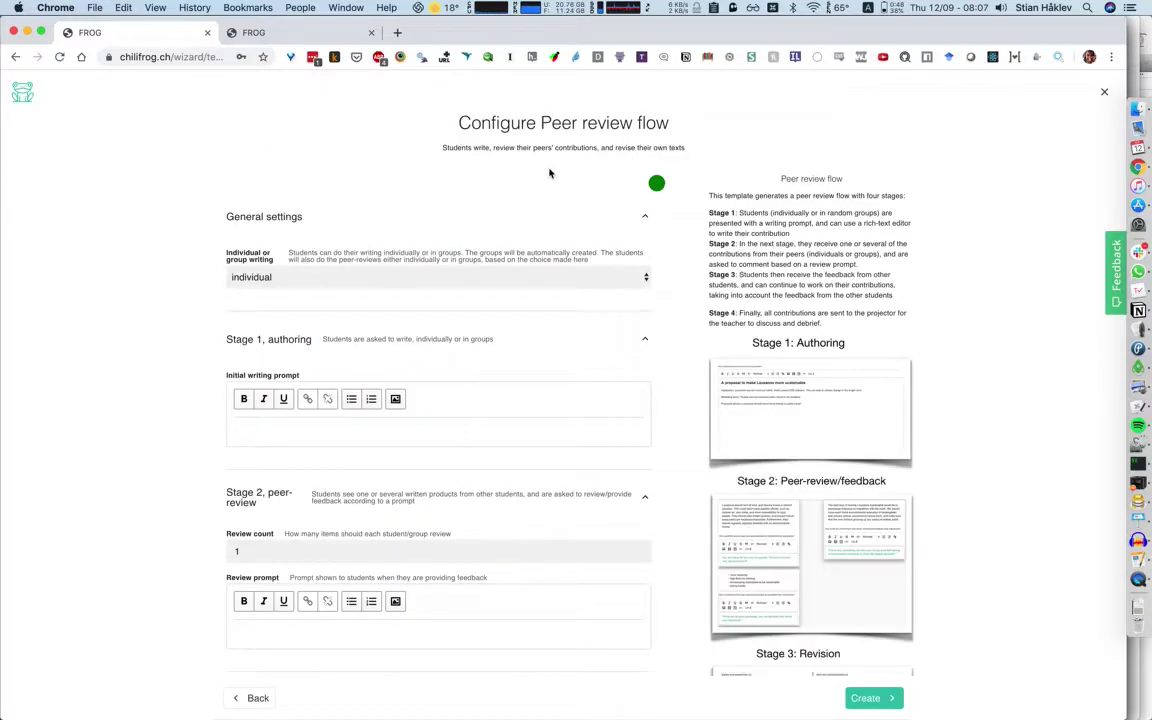
pyautogui.scroll(-3, 882, 330)
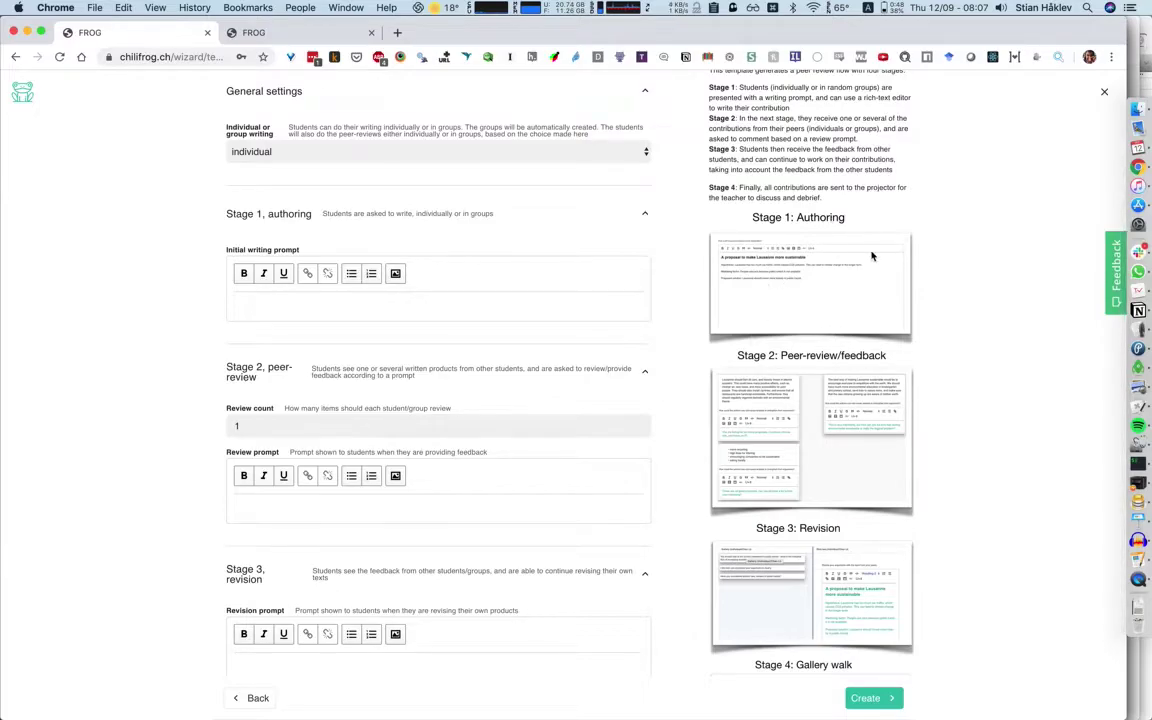
pyautogui.scroll(-2, 812, 298)
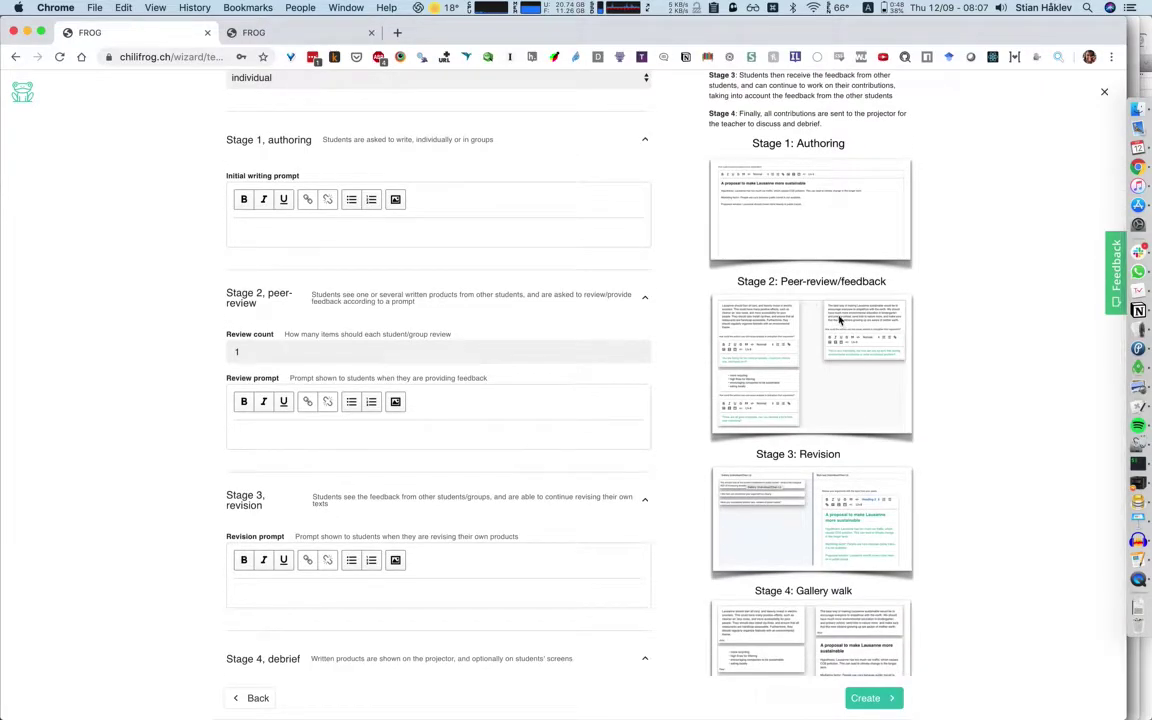
pyautogui.scroll(-1, 841, 357)
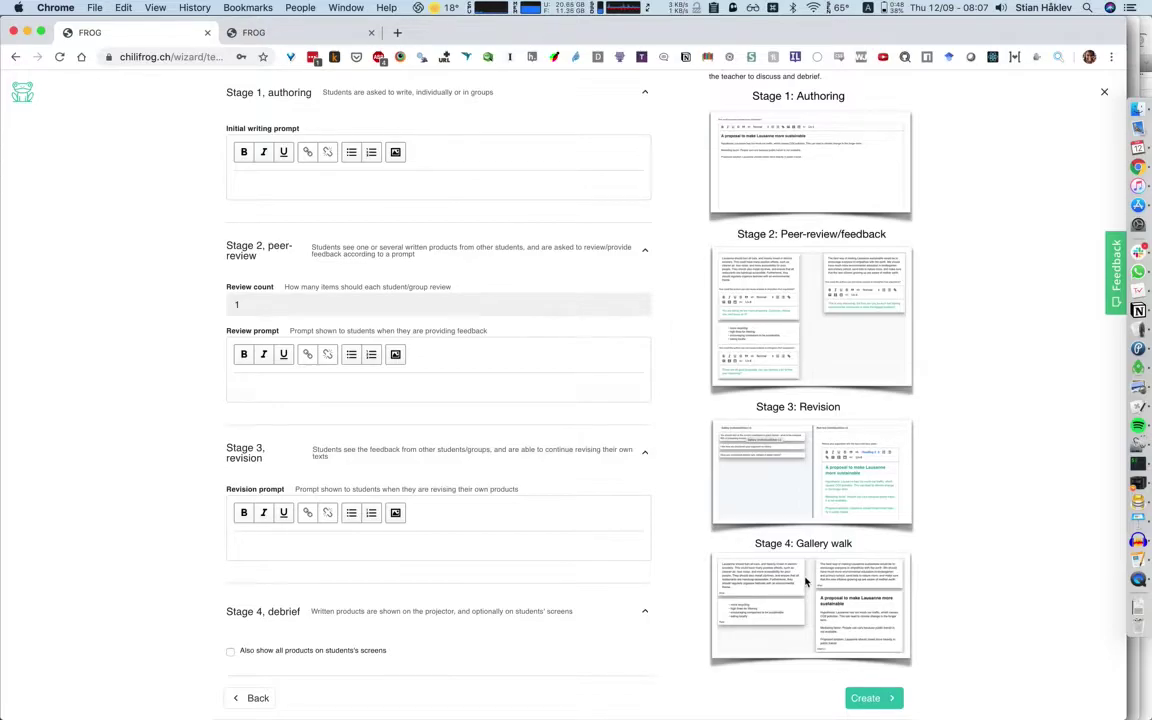
pyautogui.scroll(5, 806, 581)
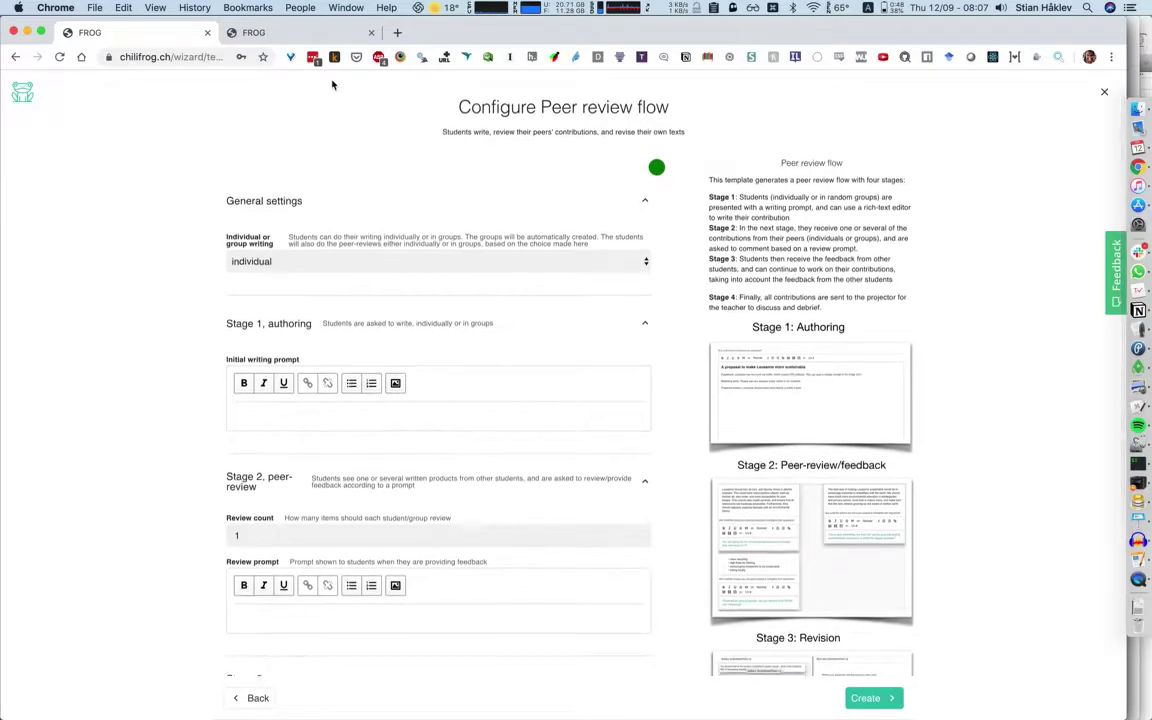
pyautogui.scroll(-1, 333, 85)
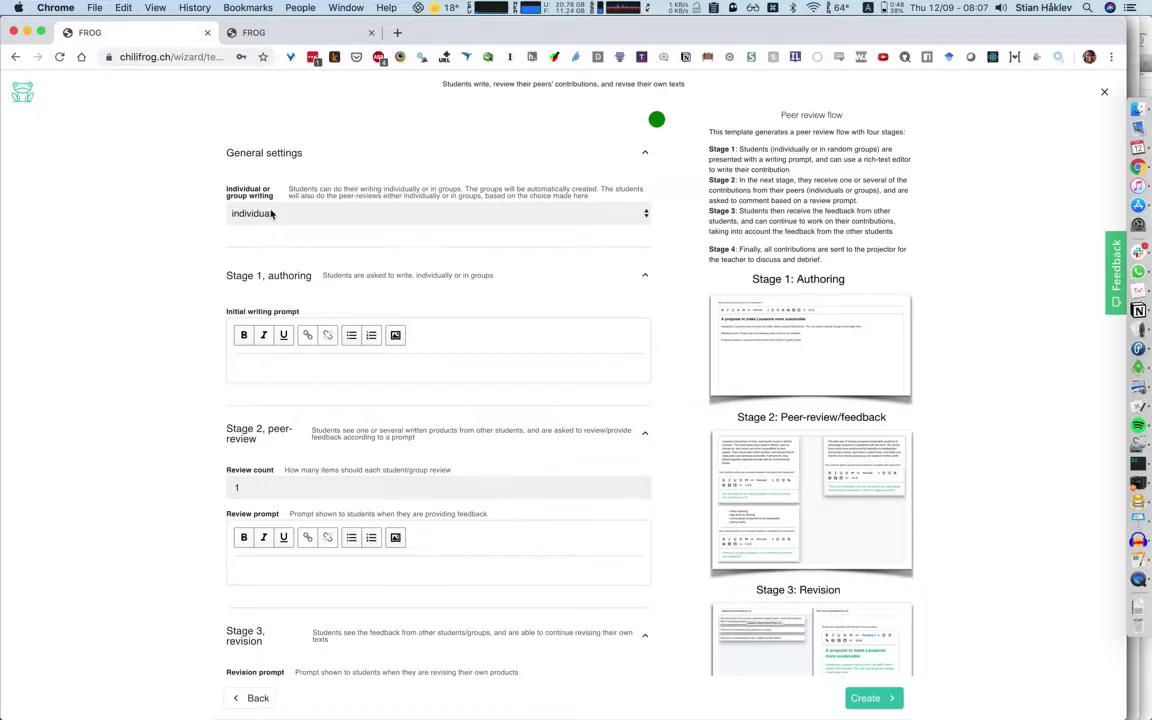
pyautogui.scroll(-3, 272, 214)
# Enter the Stage 1 prompt 'How is Dante represented in La Divvina Commedia' and set review count 2.
pyautogui.click(270, 282)
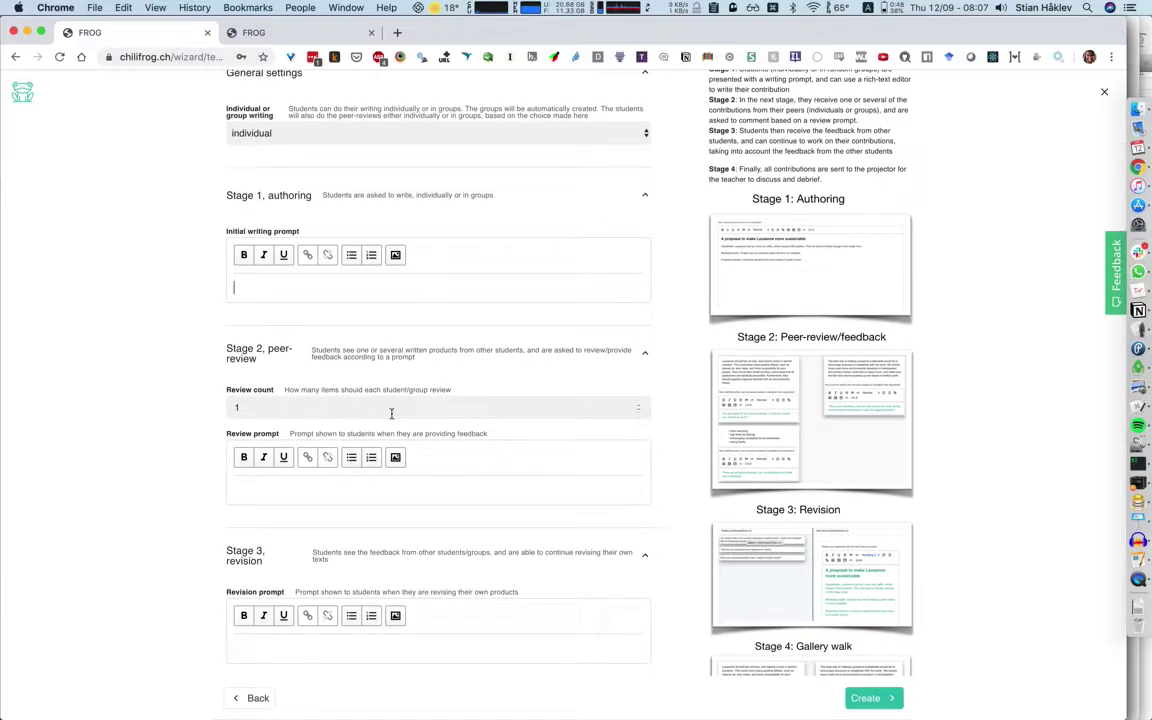
pyautogui.write('How is Dante represented in La Divvina')
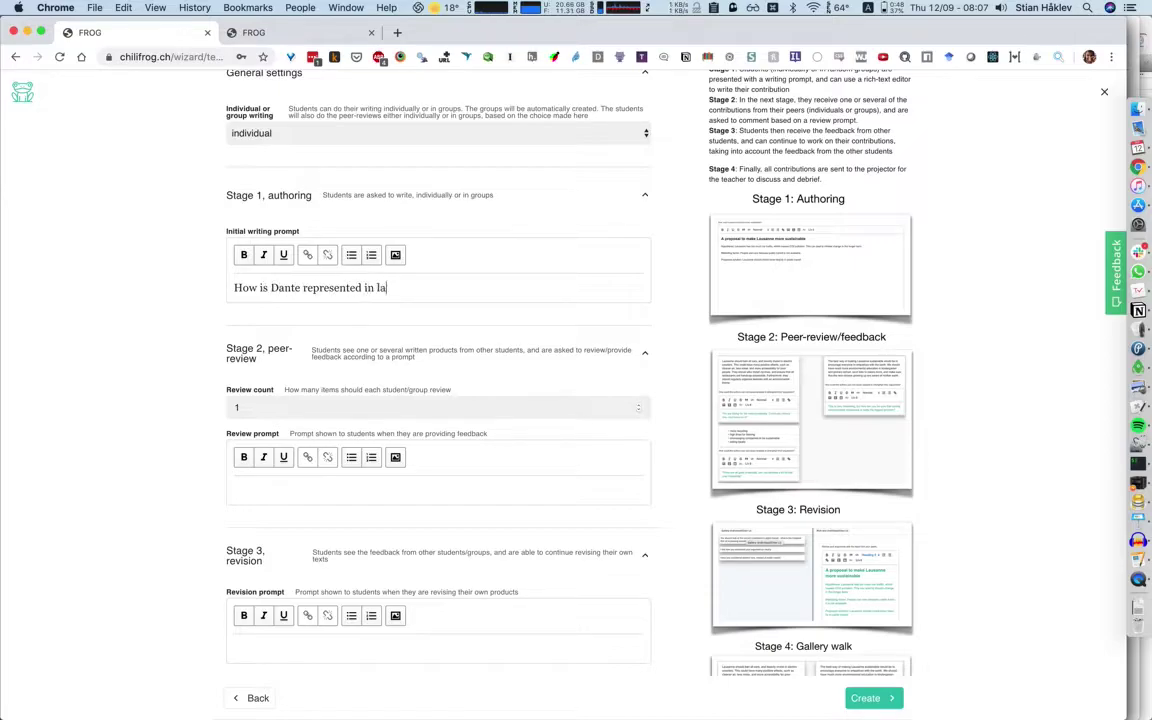
pyautogui.write(' Commedia')
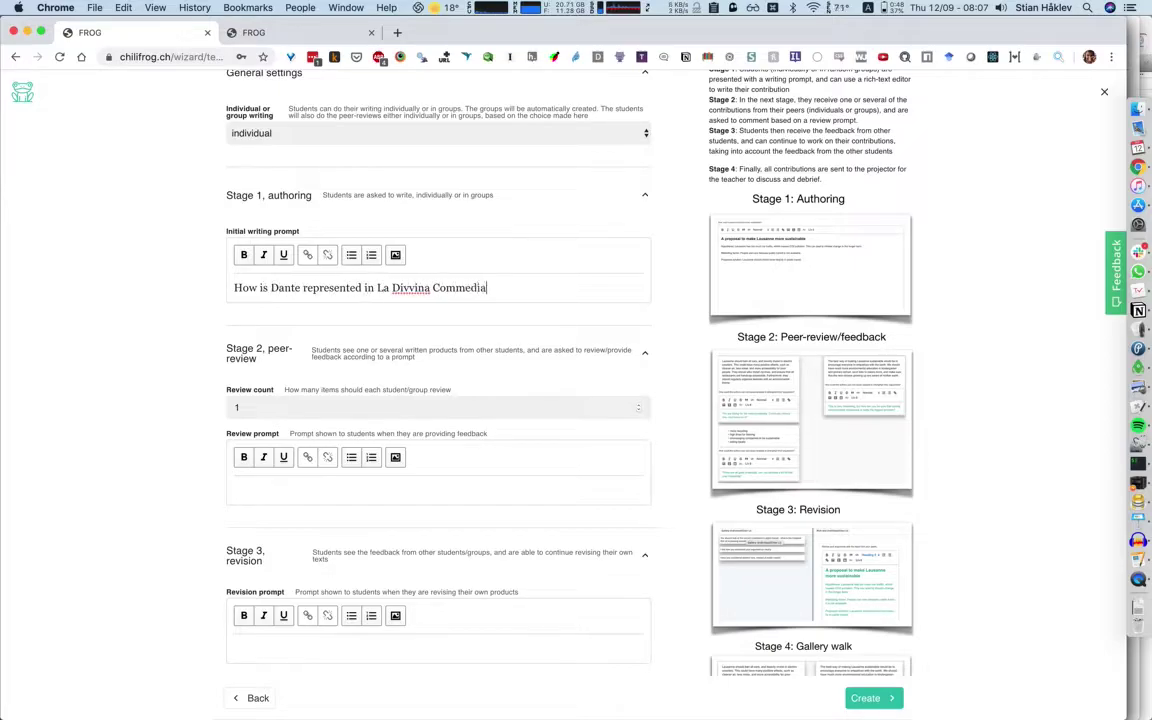
pyautogui.click(392, 288)
pyautogui.scroll(-1, 392, 484)
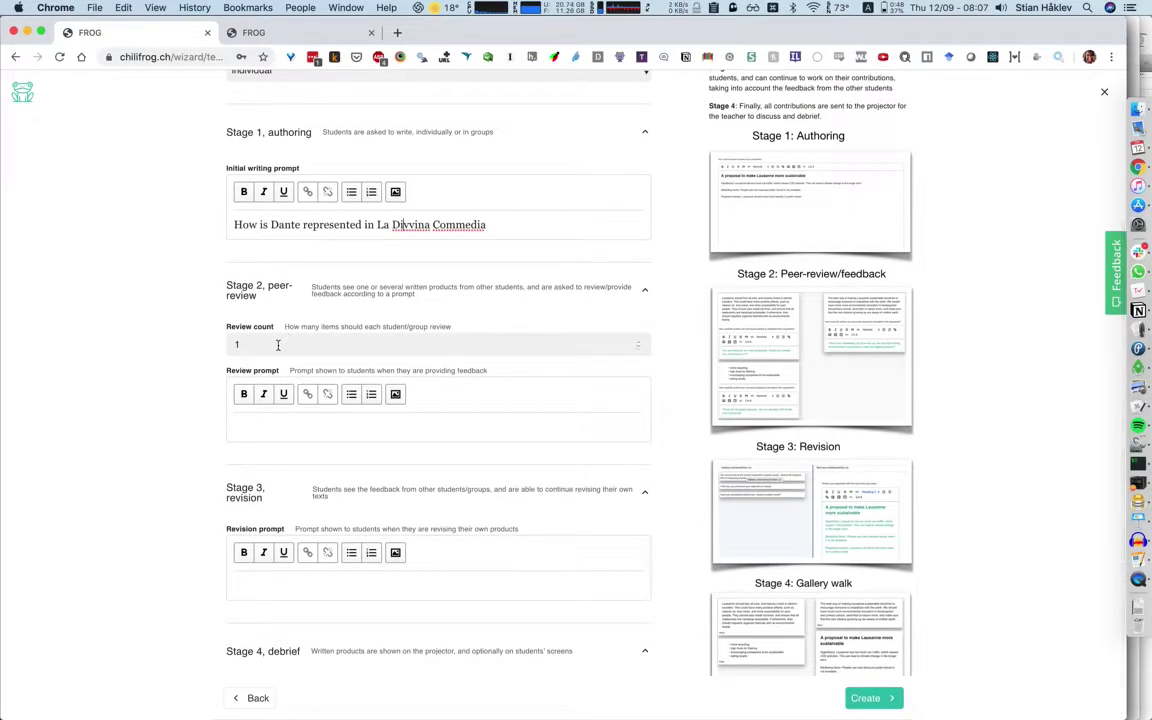
pyautogui.moveTo(275, 344); pyautogui.dragTo(216, 345)
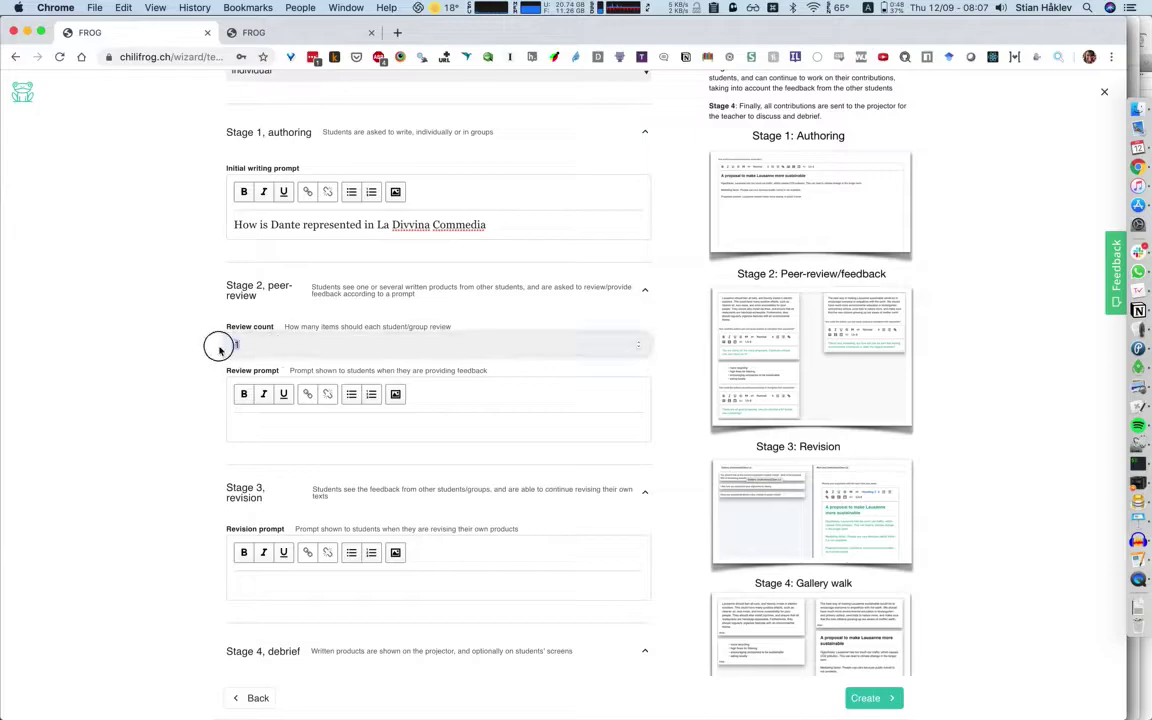
pyautogui.write('2')
# Write the Stage 2 review prompt 'How could this contribution better analyze the social relationships'.
pyautogui.scroll(-1, 145, 330)
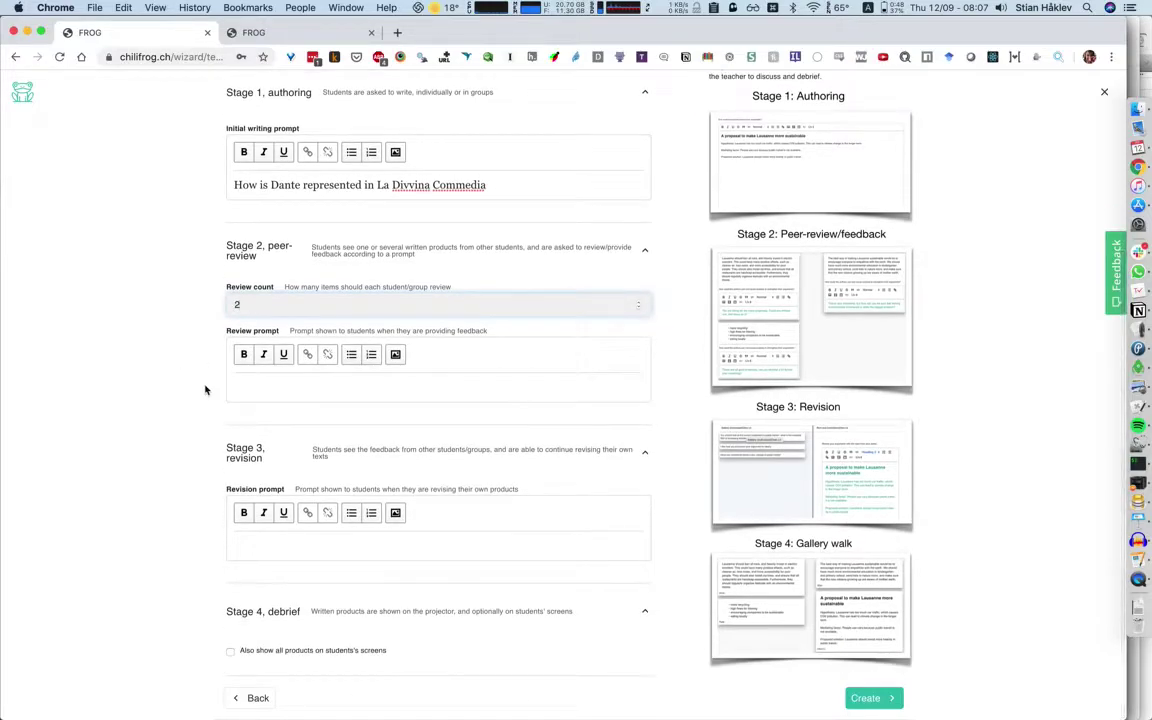
pyautogui.click(232, 388)
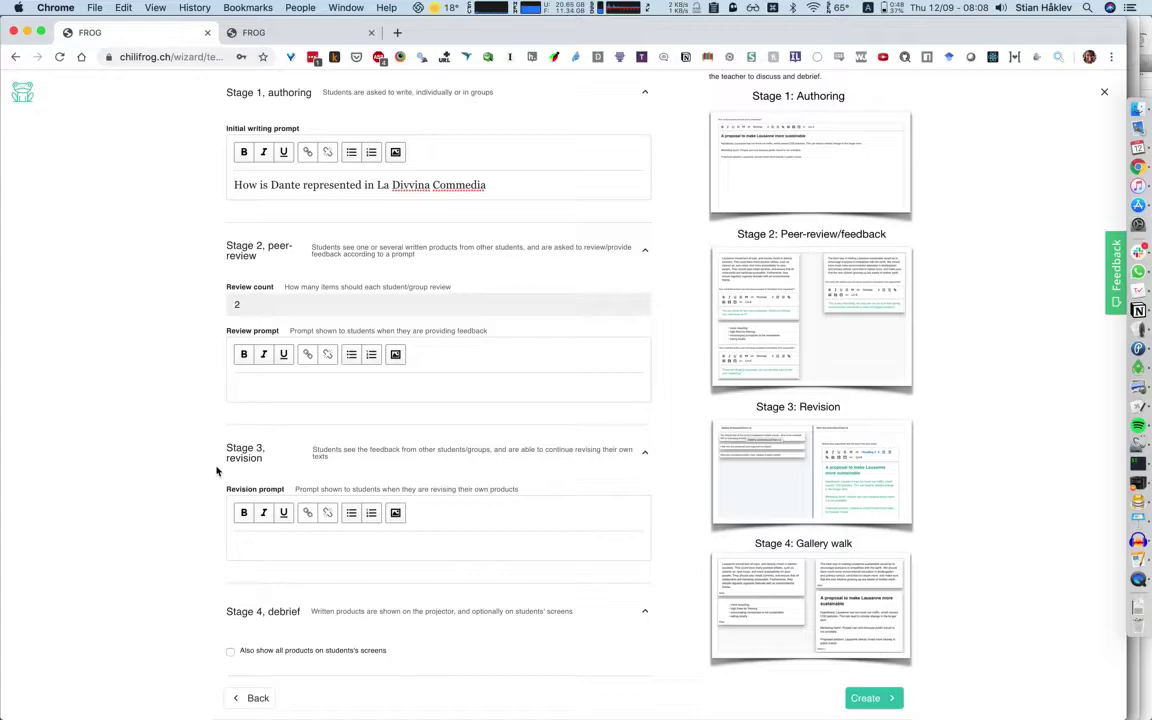
pyautogui.write('How could this contribution better ')
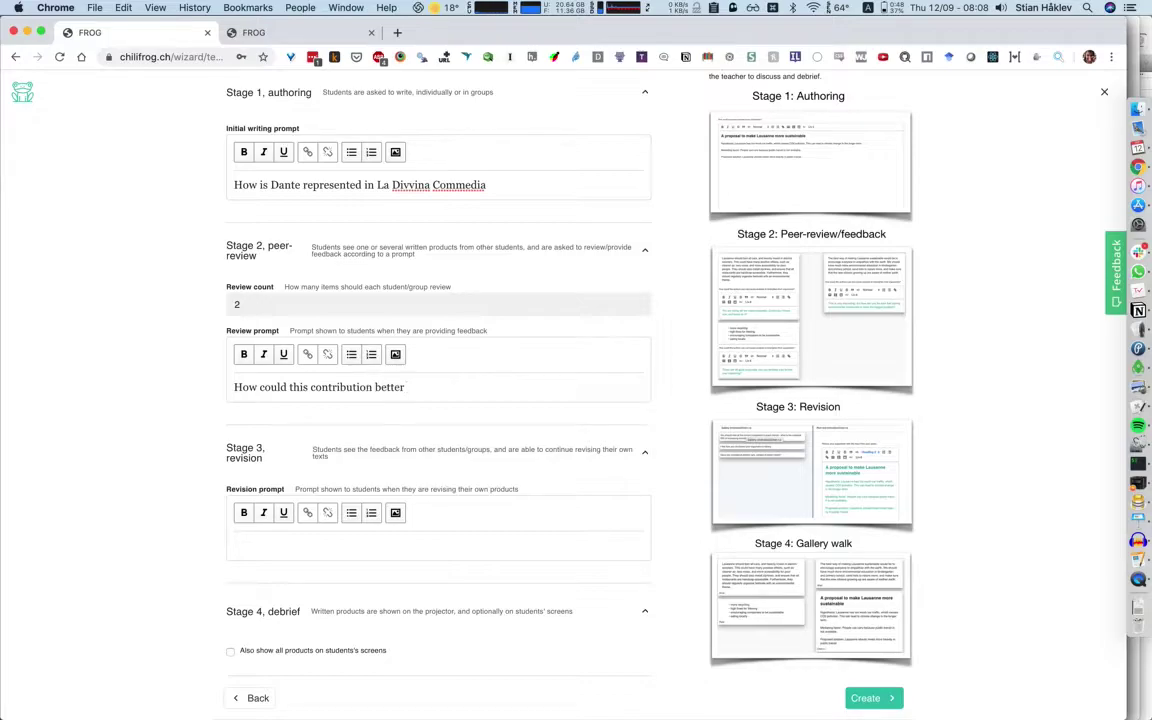
pyautogui.write('analyze the social relationships')
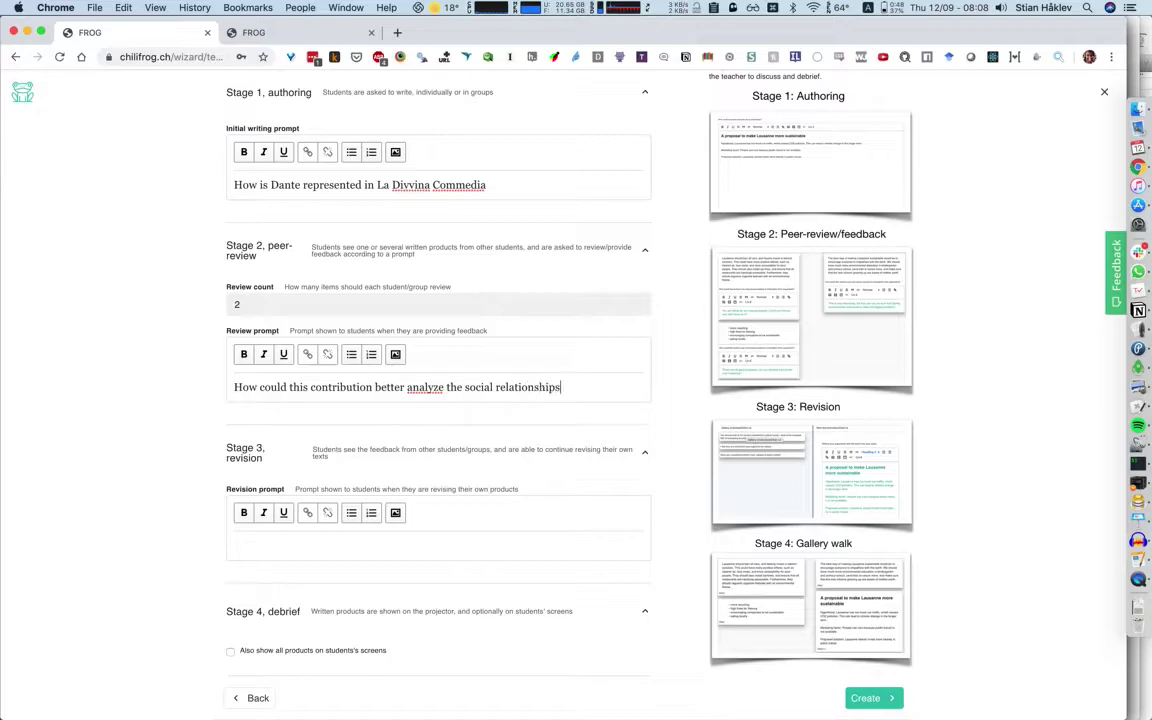
# Write the Stage 3 revision prompt 'How can the feedback help you improve your writing'.
pyautogui.click(316, 549)
pyautogui.write('How can the feedback help you improve your wrtiting')
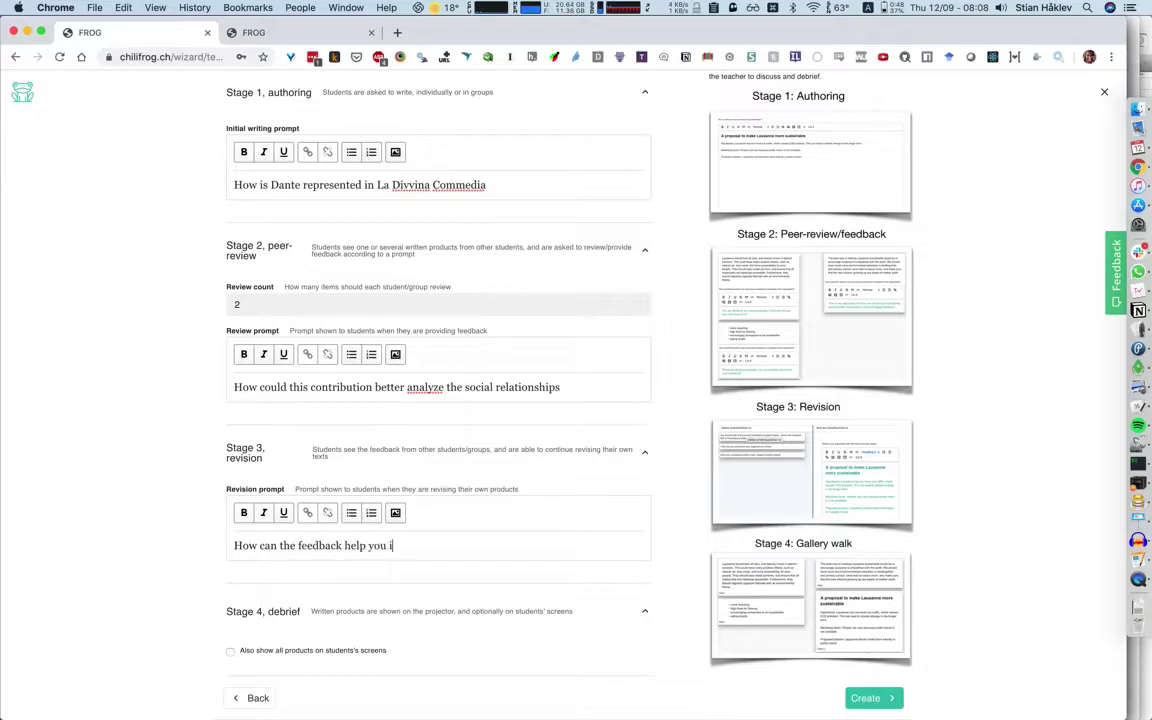
pyautogui.press('BackSpace')
pyautogui.press('BackSpace')
pyautogui.press('BackSpace')
pyautogui.press('BackSpace')
pyautogui.press('BackSpace')
pyautogui.press('BackSpace')
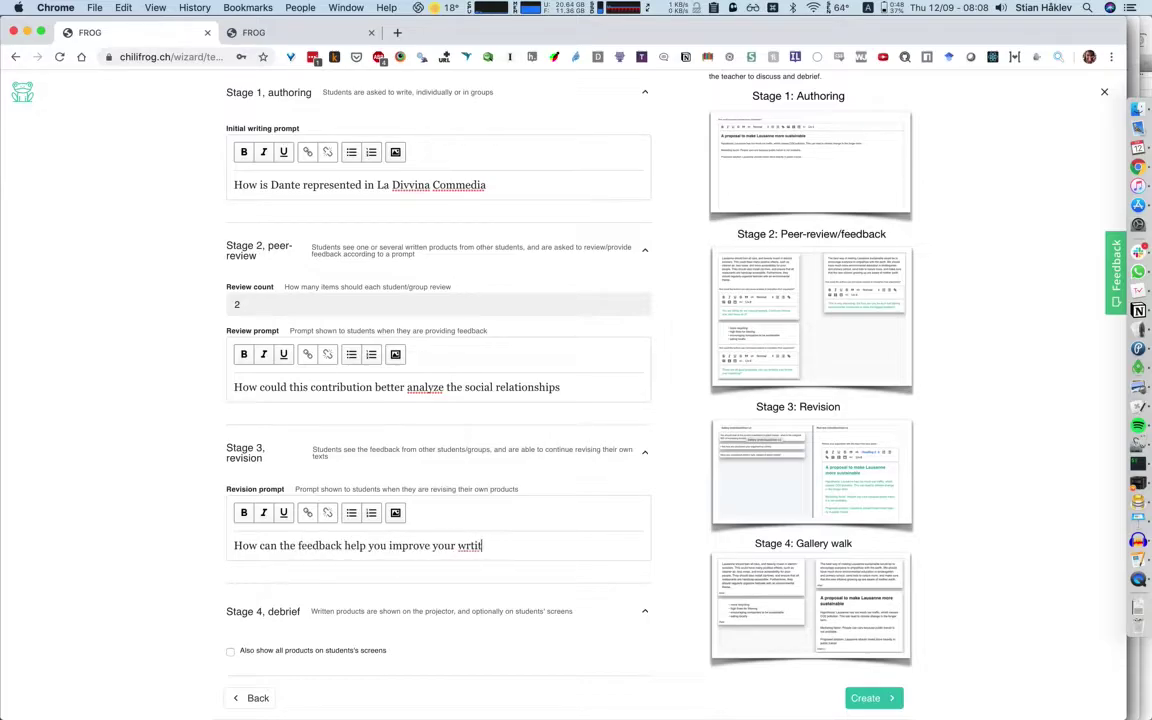
pyautogui.write('iting')
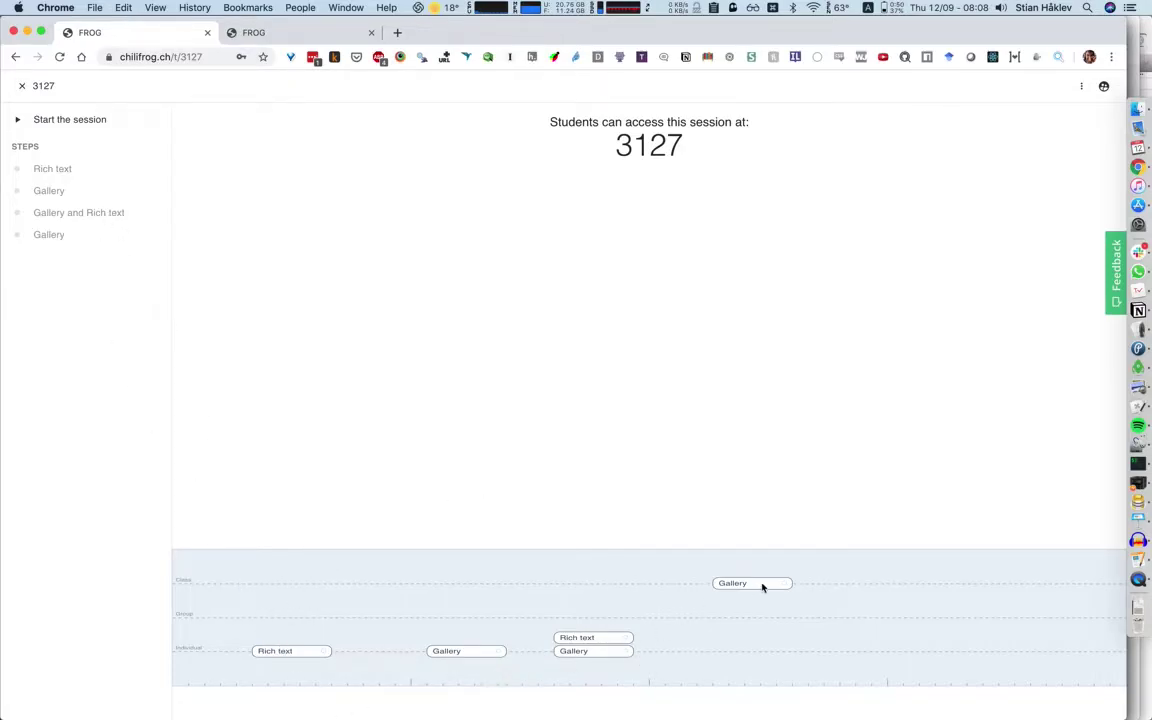
# Return to Sessions, reopen the Peer review flow session, and open its options menu.
pyautogui.click(24, 87)
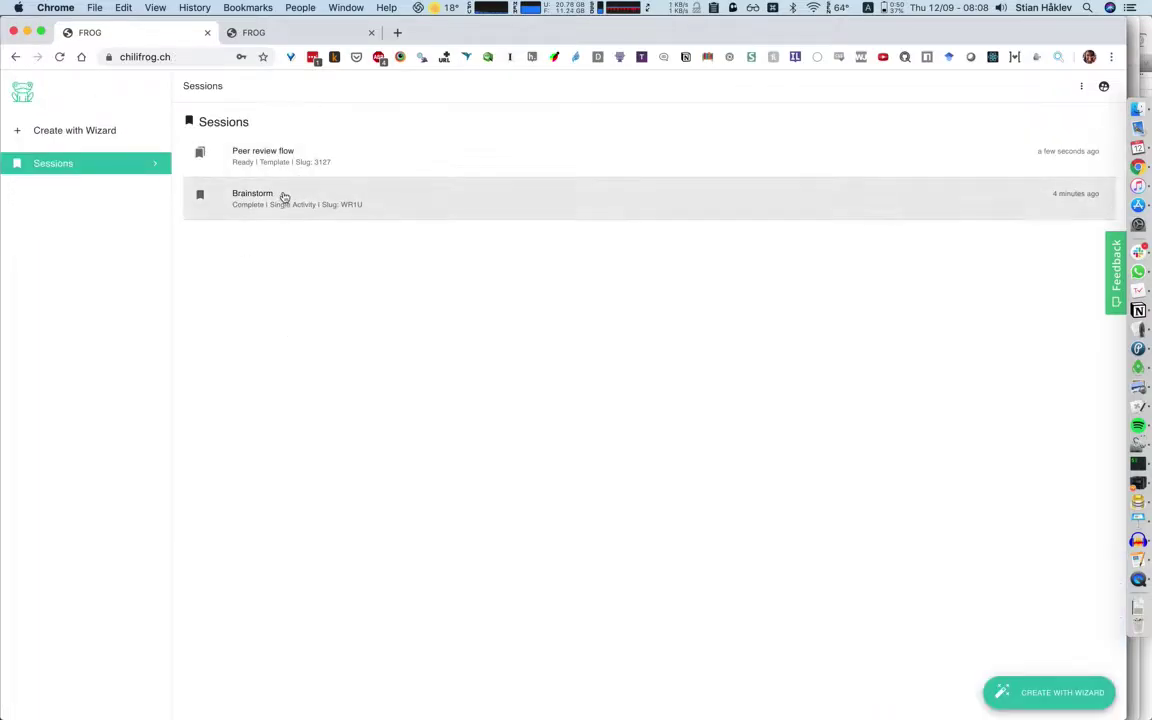
pyautogui.click(310, 160)
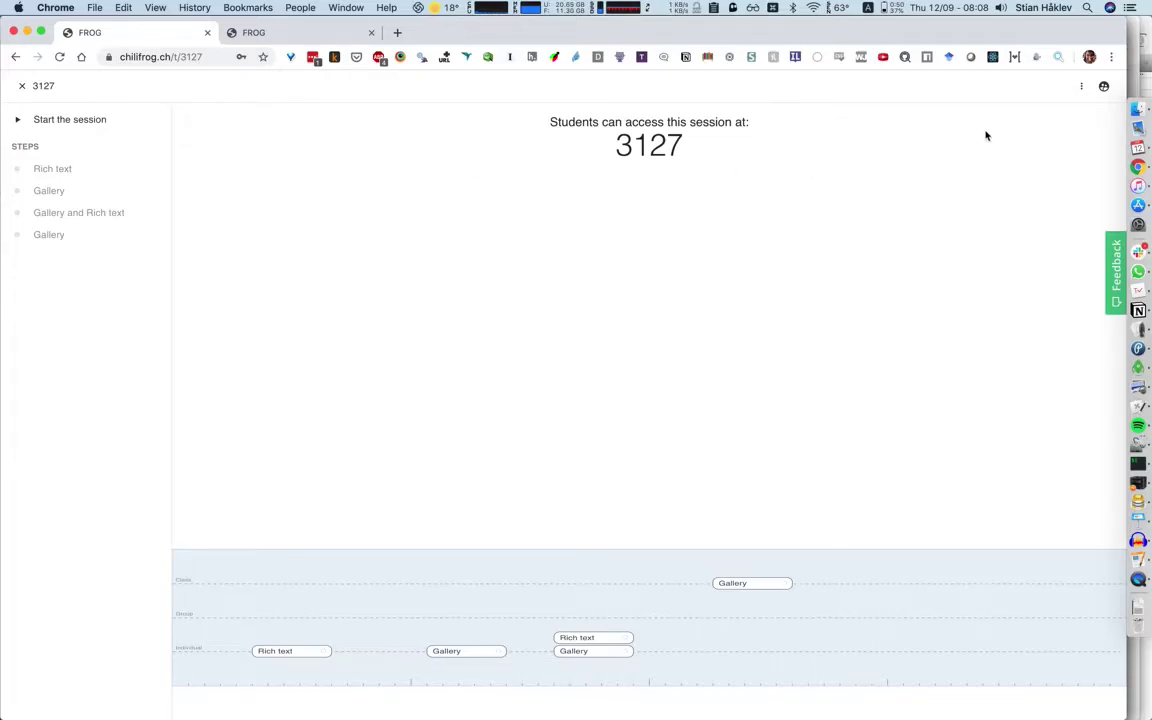
pyautogui.click(1081, 87)
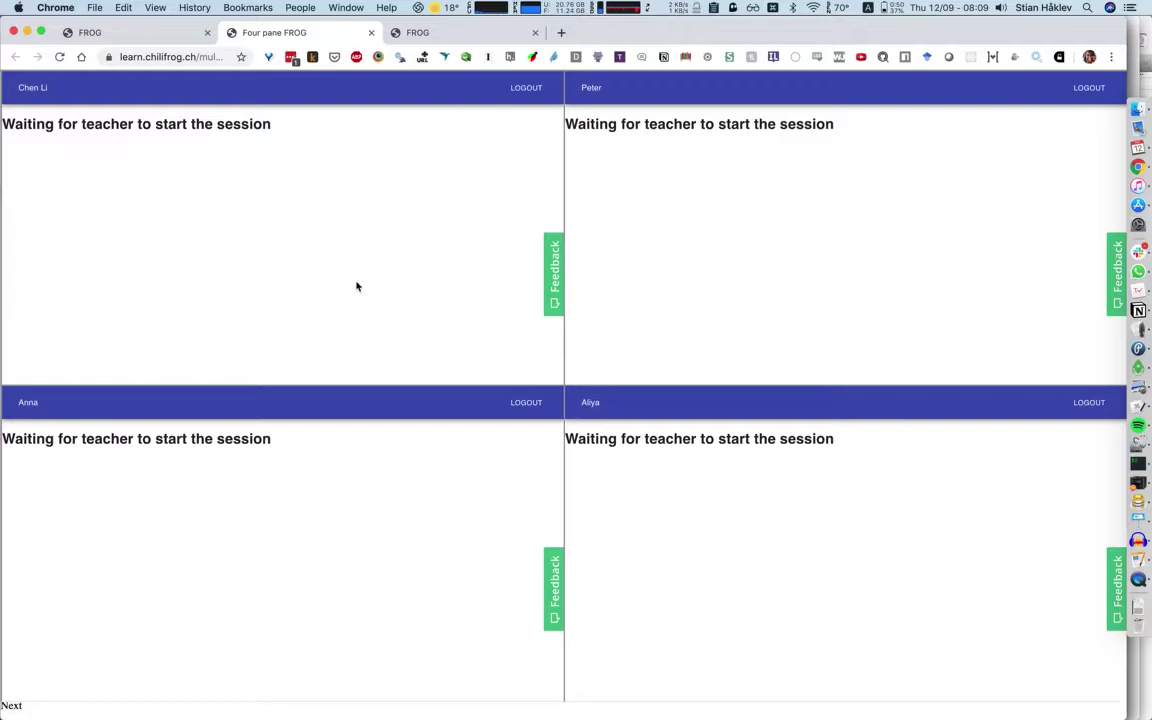
# Start session 3127 from the teacher tab and open the Rich text preview separately.
pyautogui.click(135, 34)
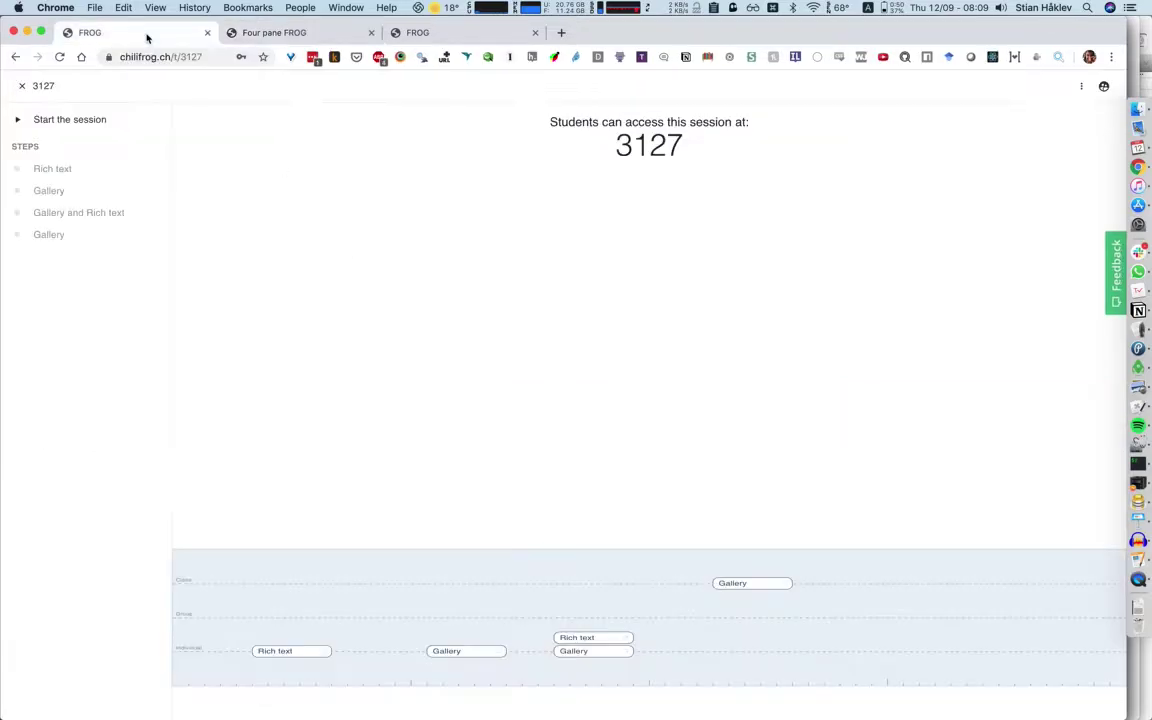
pyautogui.click(87, 119)
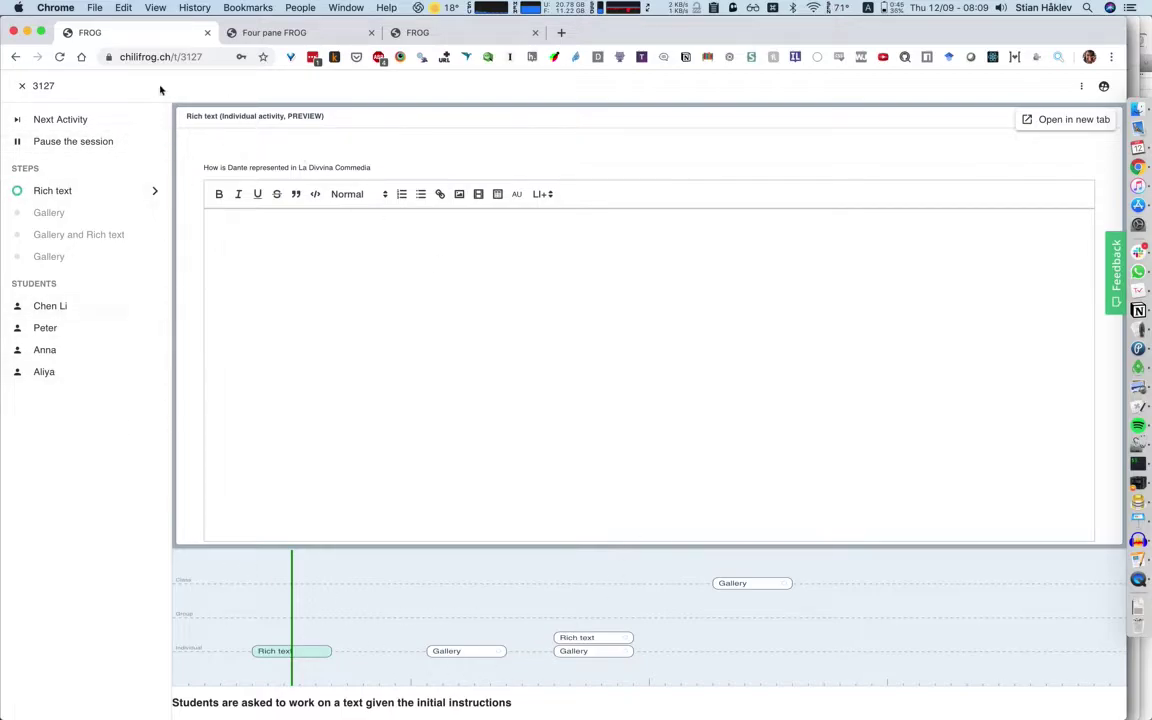
pyautogui.click(1096, 123)
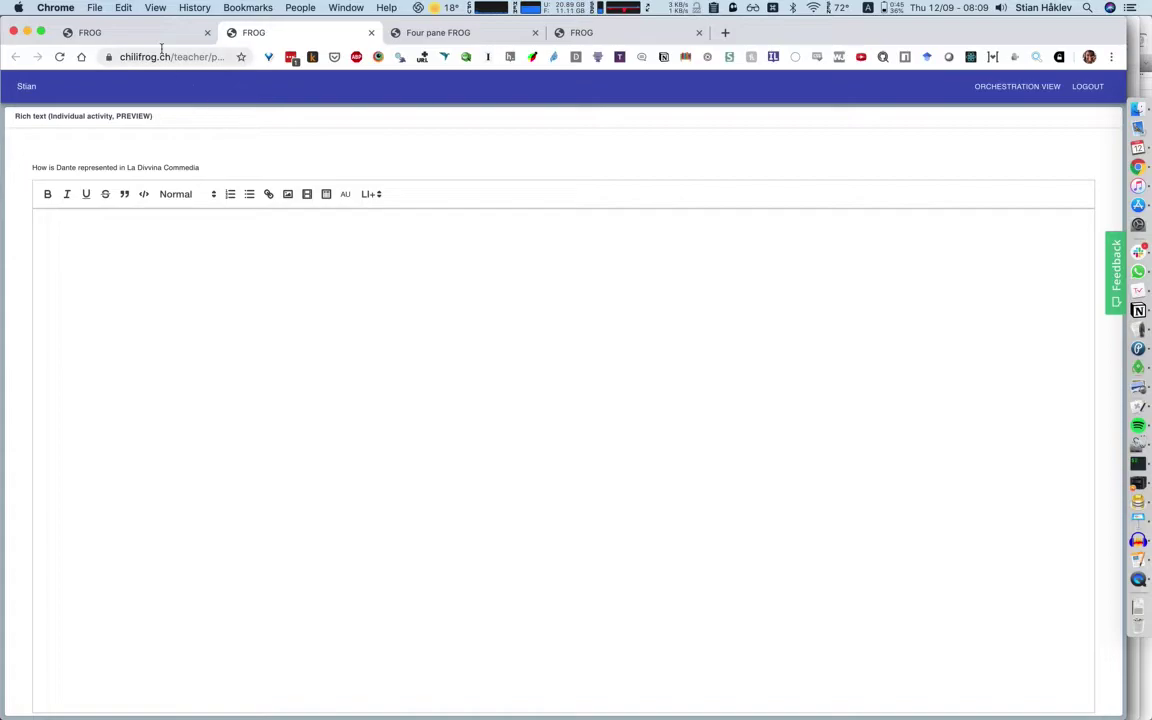
# Enter the four student answers: 'As an adventurer', 'As an open spirit', 'As a traveler', 'As a challenged man'.
pyautogui.click(440, 32)
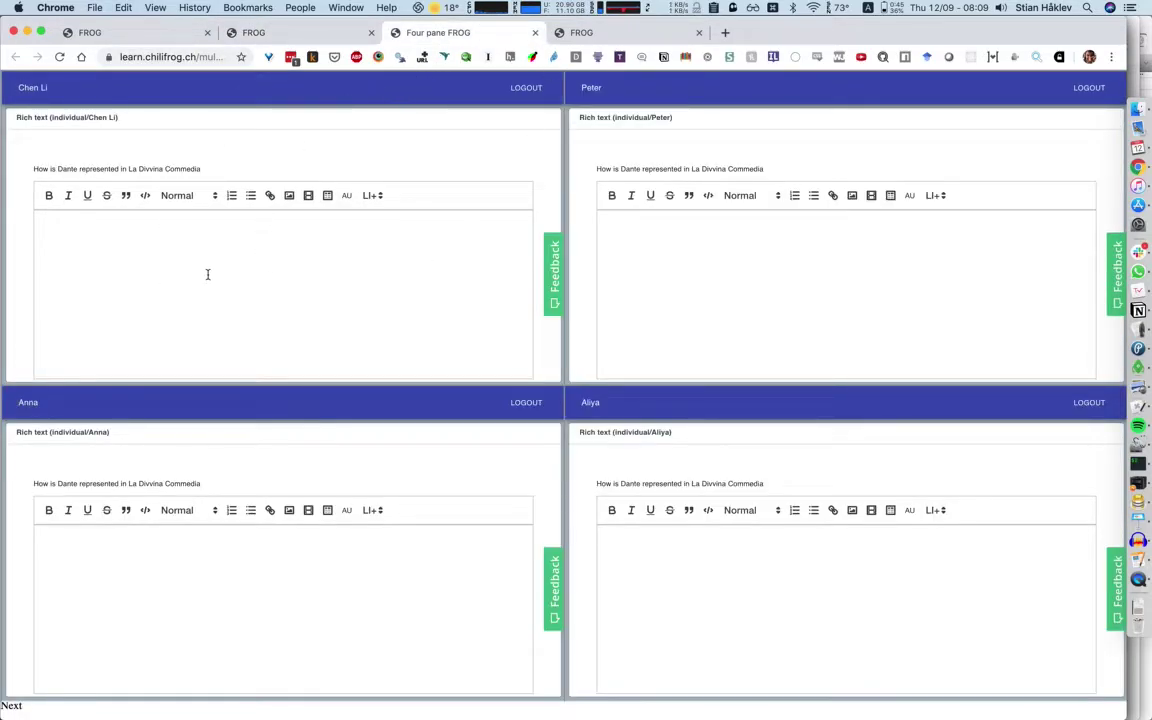
pyautogui.click(185, 242)
pyautogui.write('As an adventurer')
pyautogui.click(815, 303)
pyautogui.write('As an open spirit')
pyautogui.click(837, 571)
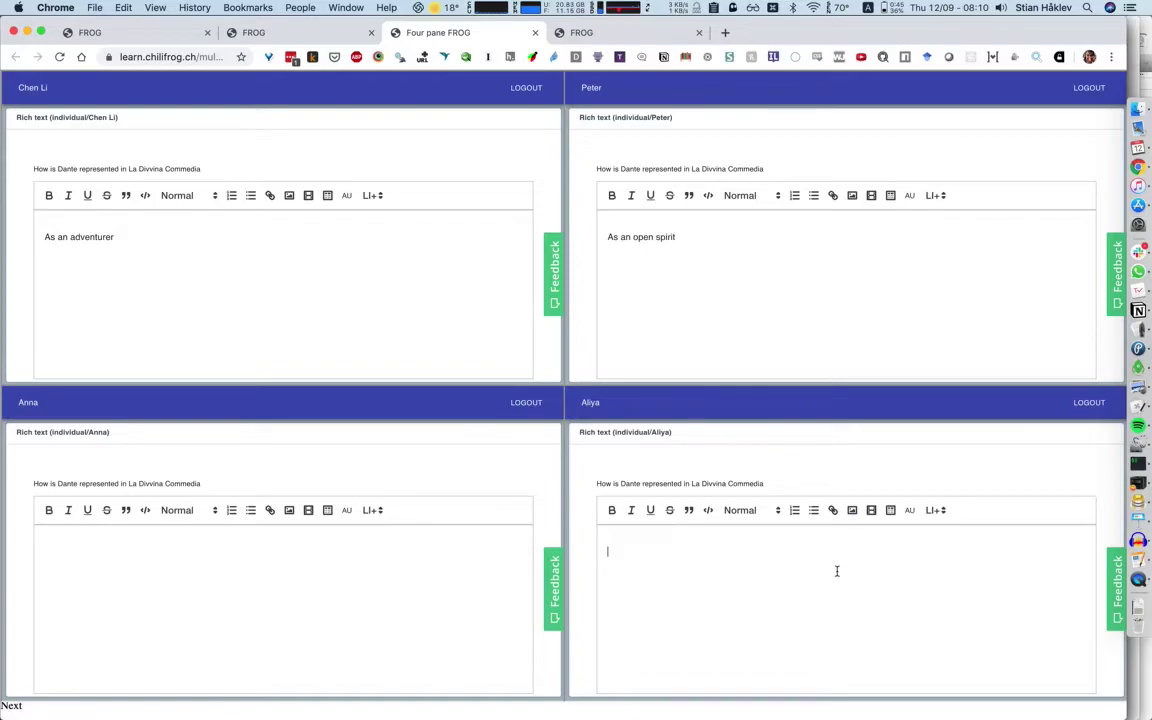
pyautogui.write('As a traveler')
pyautogui.click(350, 542)
pyautogui.write('As a challenged man')
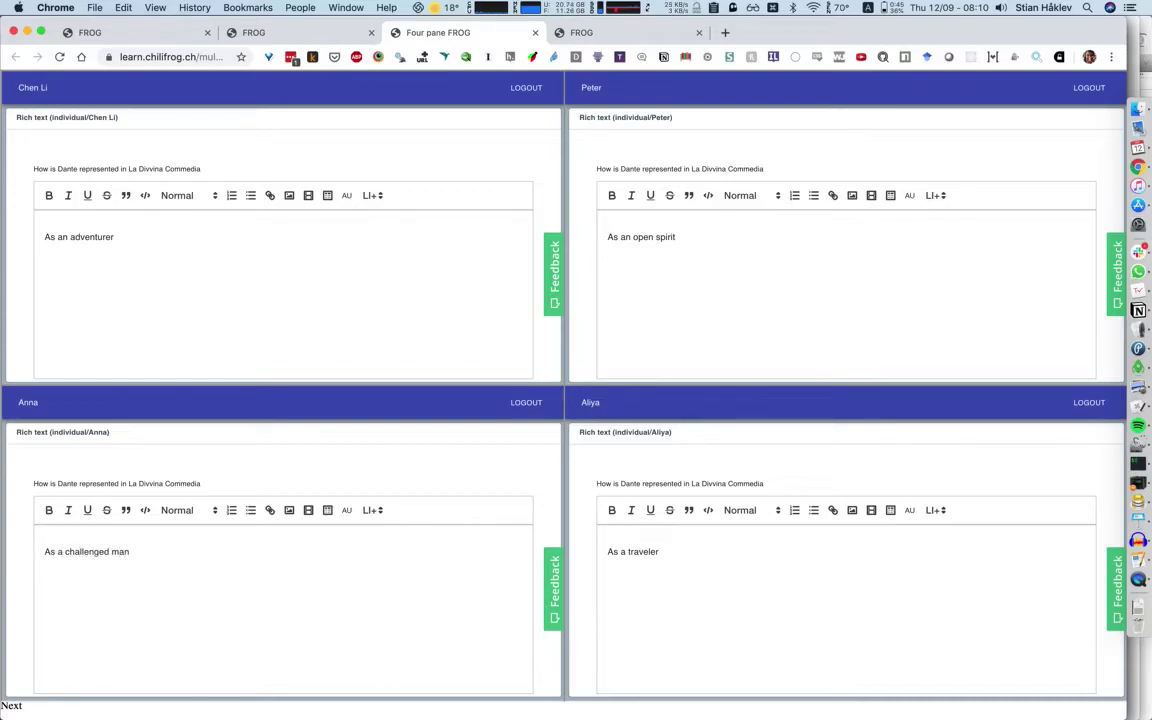
pyautogui.hotkey('ctrl', 'shift', 'Tab')
pyautogui.hotkey('ctrl', 'shift', 'Tab')
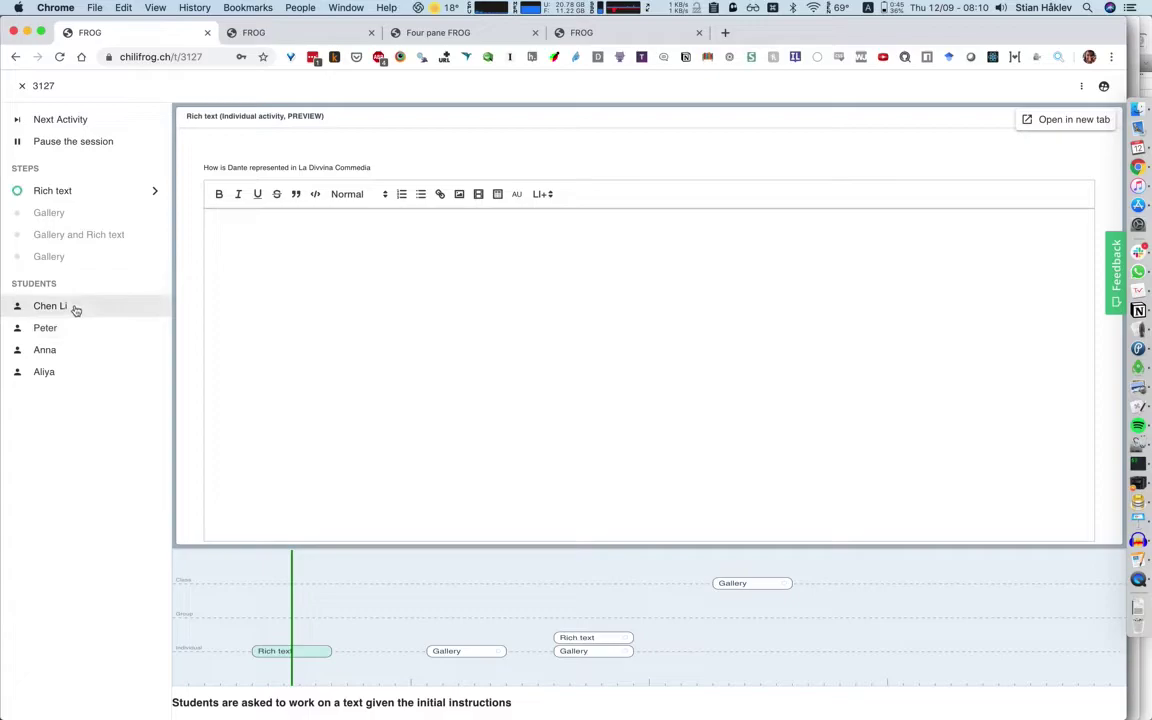
# Show the Rich text step on the dashboard, tiled side by side with the student panes.
pyautogui.click(81, 190)
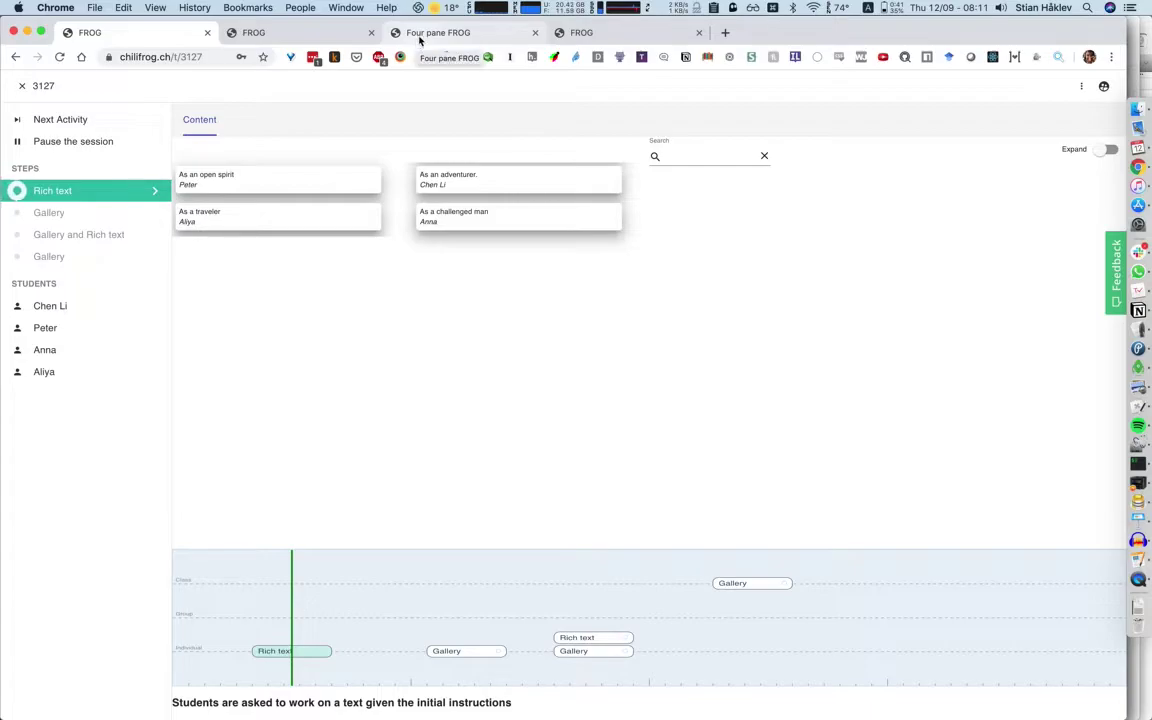
pyautogui.click(419, 41)
pyautogui.press('super+alt+Right')
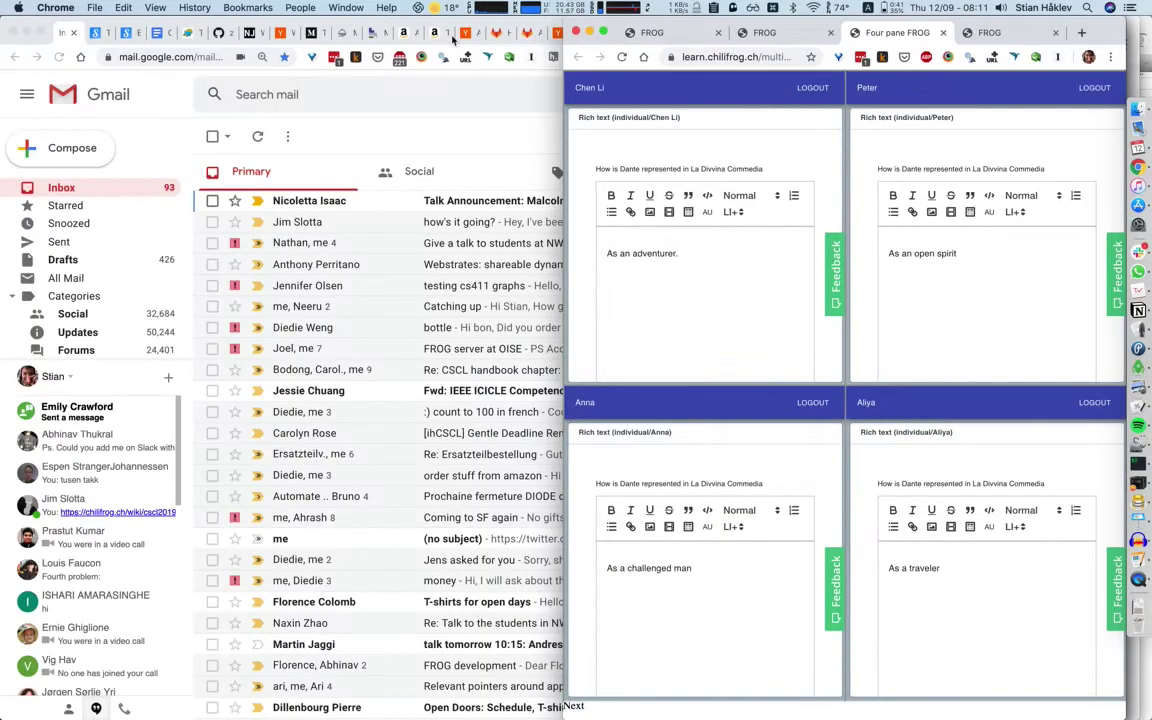
pyautogui.moveTo(691, 38); pyautogui.dragTo(455, 80)
pyautogui.press('super+alt+Left')
# Append 'As I am editing this document, it reflects on the dashboard immediately' to the first answer.
pyautogui.click(743, 255)
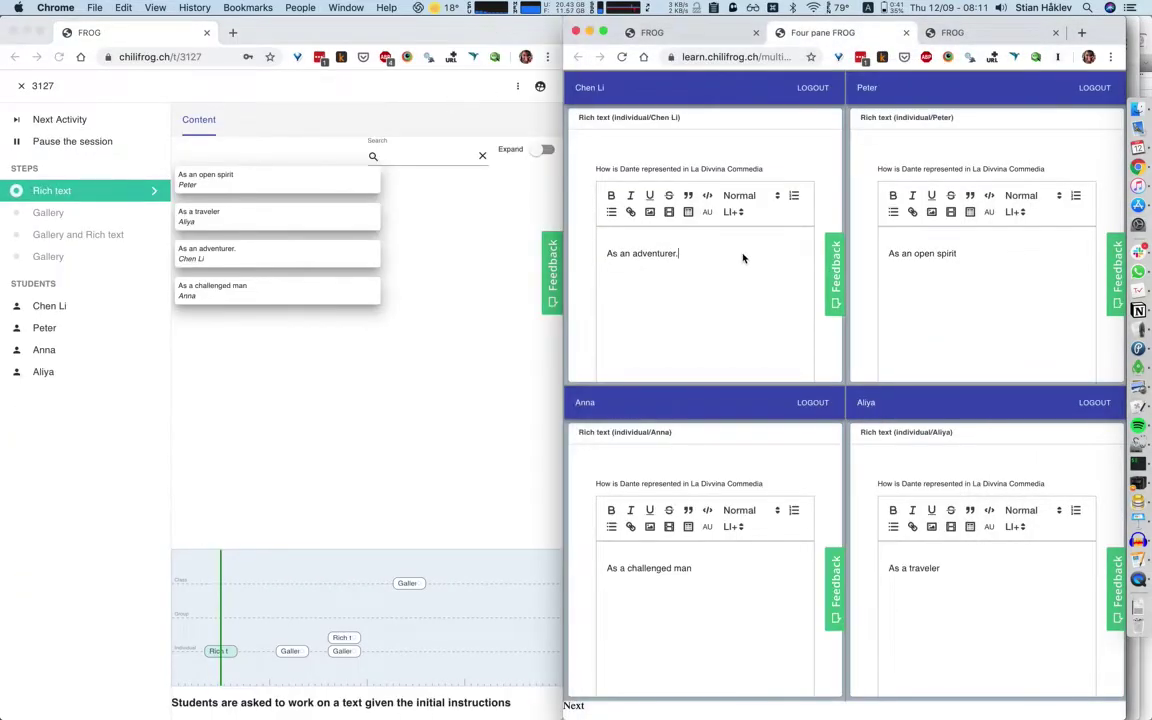
pyautogui.write('As I am editing this docu')
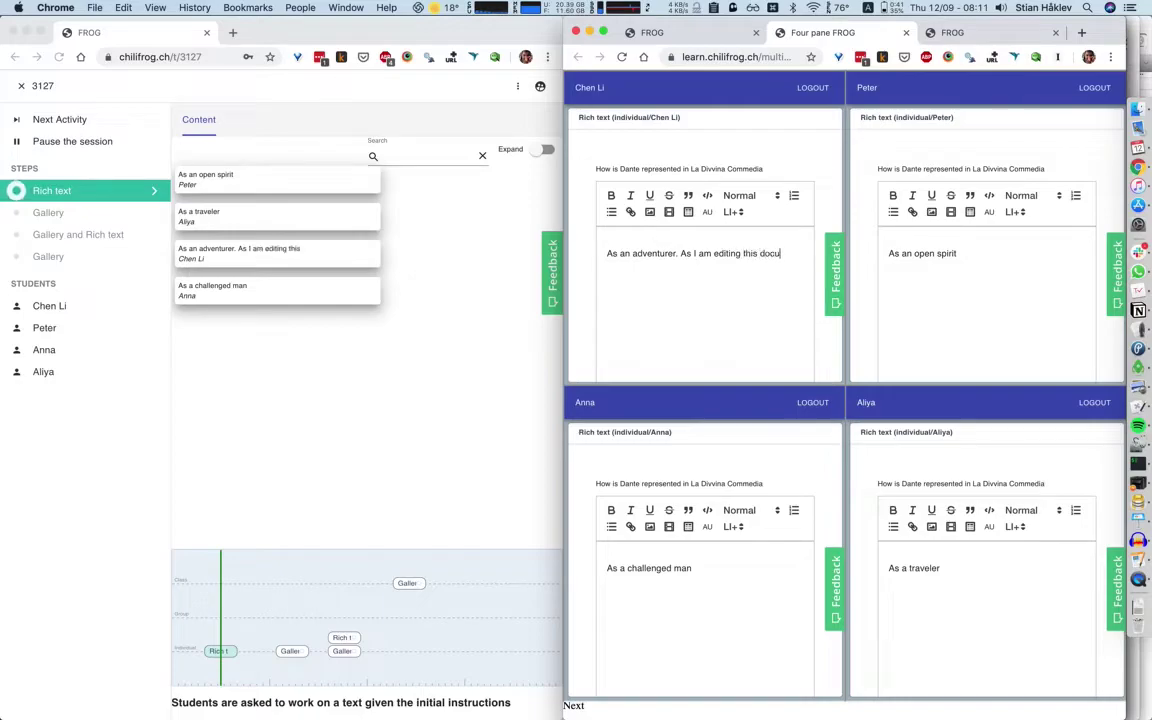
pyautogui.write('ment, it reflects on')
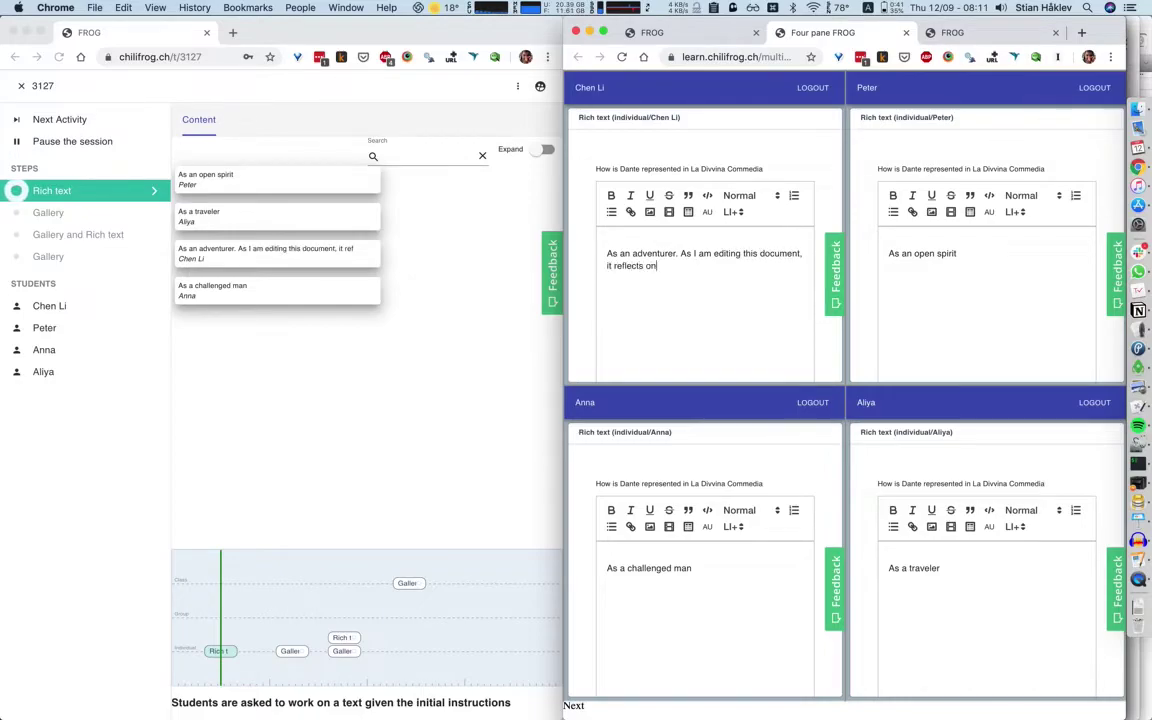
pyautogui.write(' the dashboard immediately.')
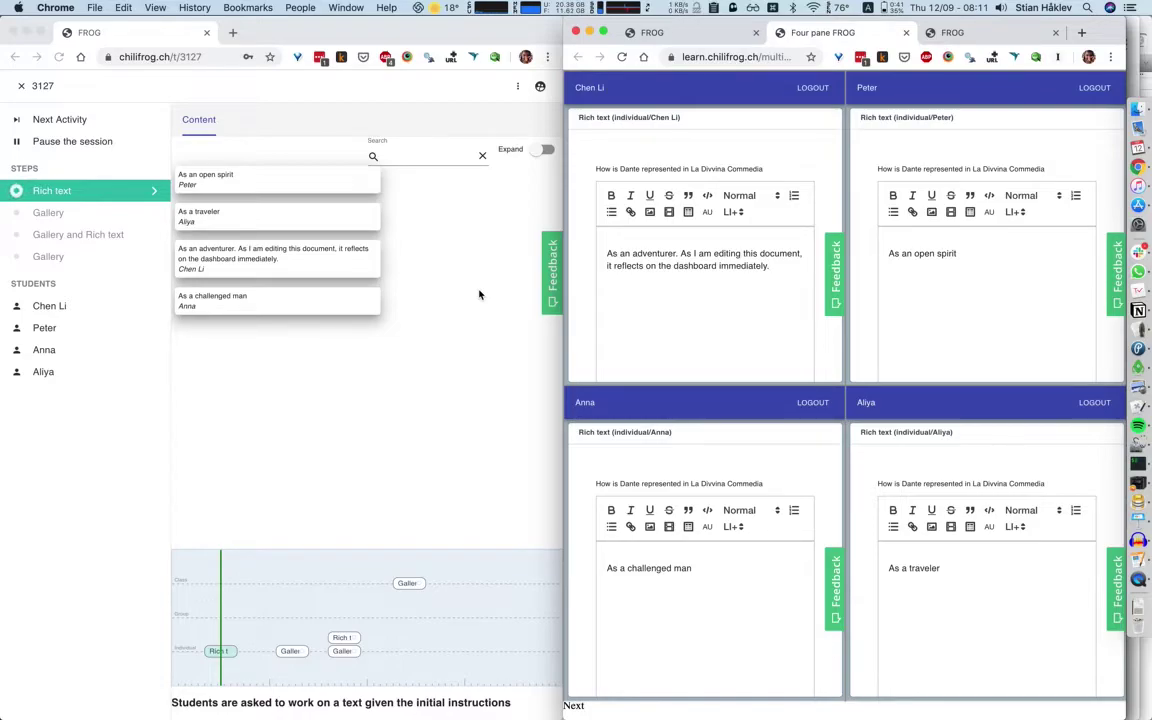
pyautogui.click(409, 265)
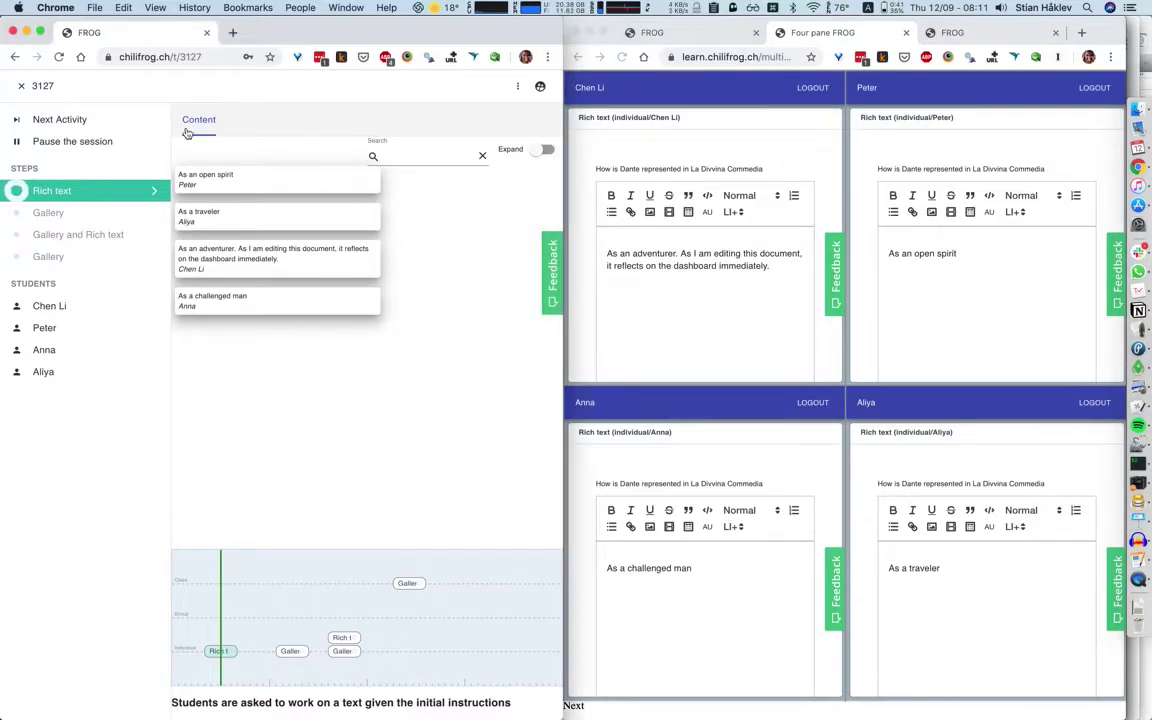
# Advance the session to the Gallery step and maximise the student panes window.
pyautogui.click(55, 191)
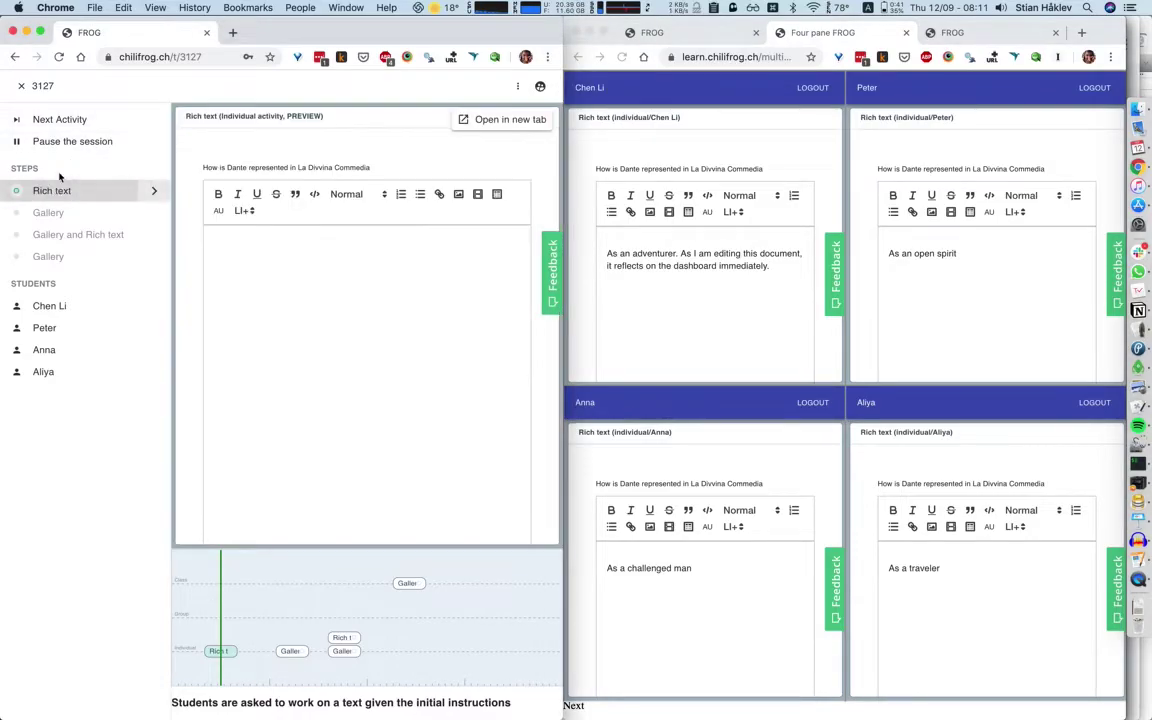
pyautogui.click(84, 124)
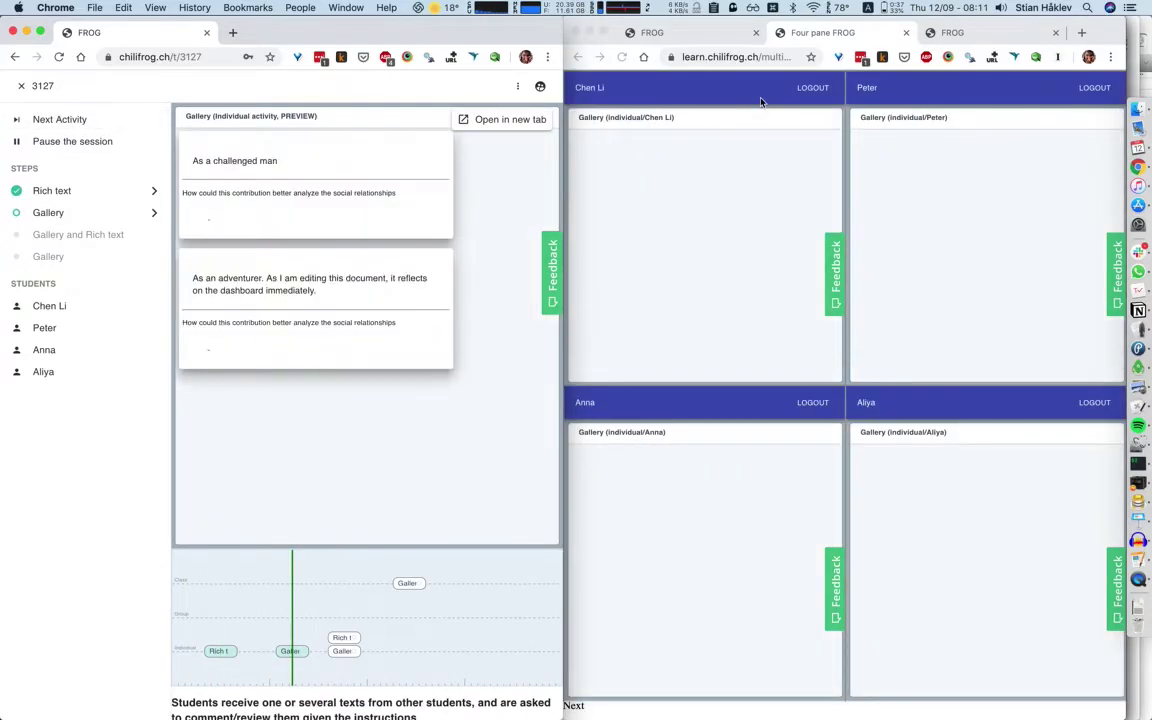
pyautogui.click(760, 102)
pyautogui.press('super+alt+Left')
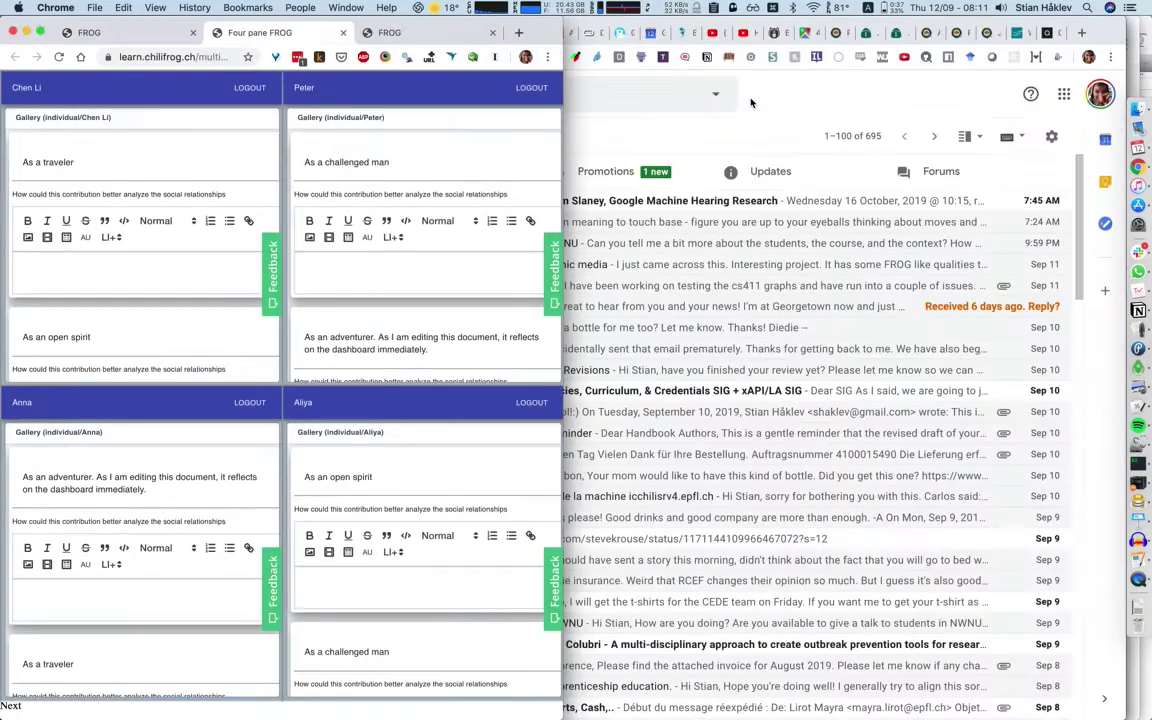
pyautogui.press('super+alt+f')
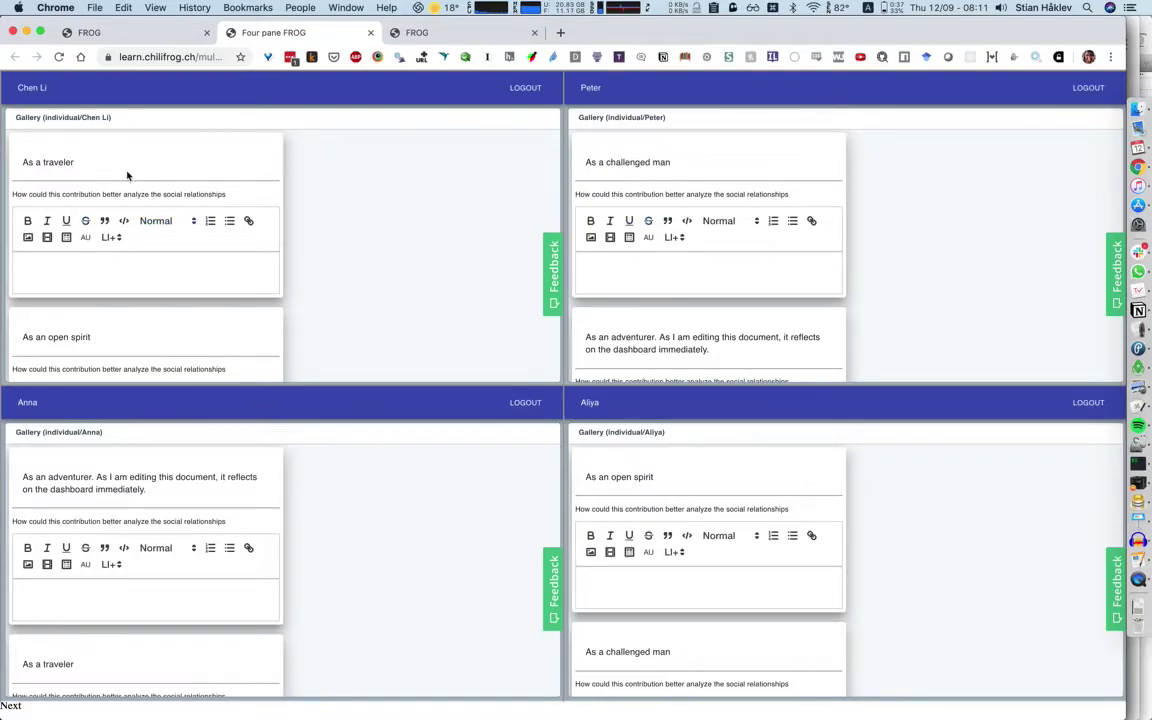
pyautogui.scroll(-3, 211, 195)
pyautogui.scroll(3, 193, 193)
pyautogui.scroll(-1, 28, 300)
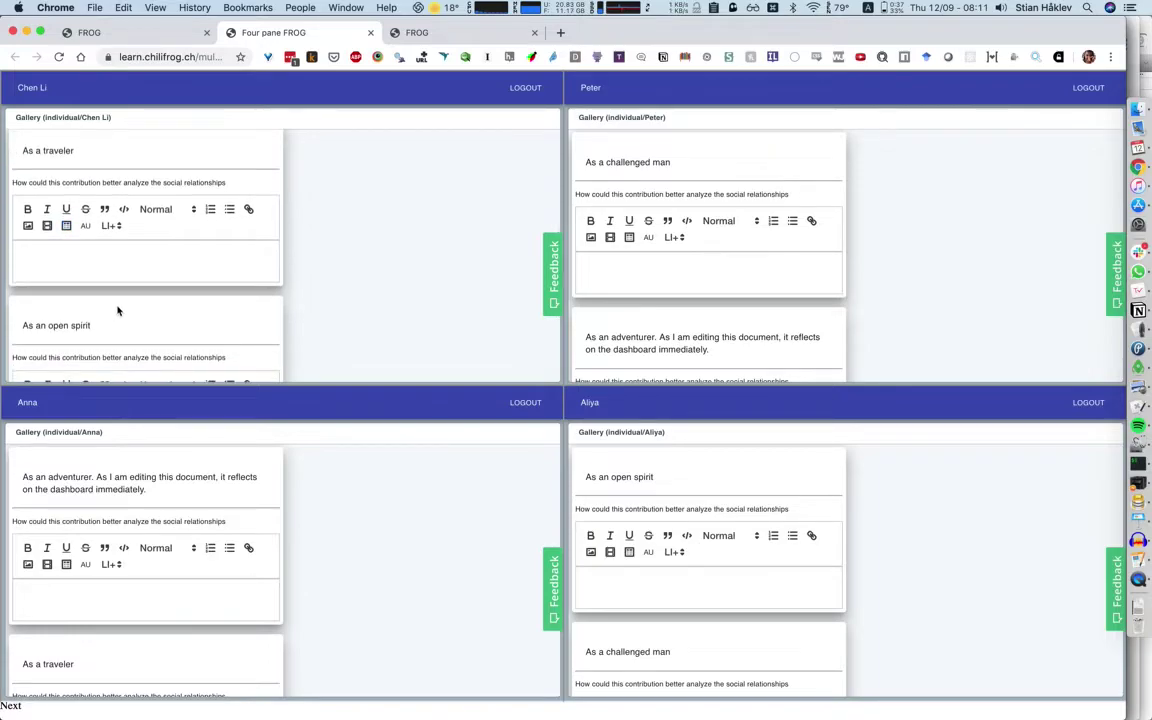
pyautogui.scroll(1, 117, 311)
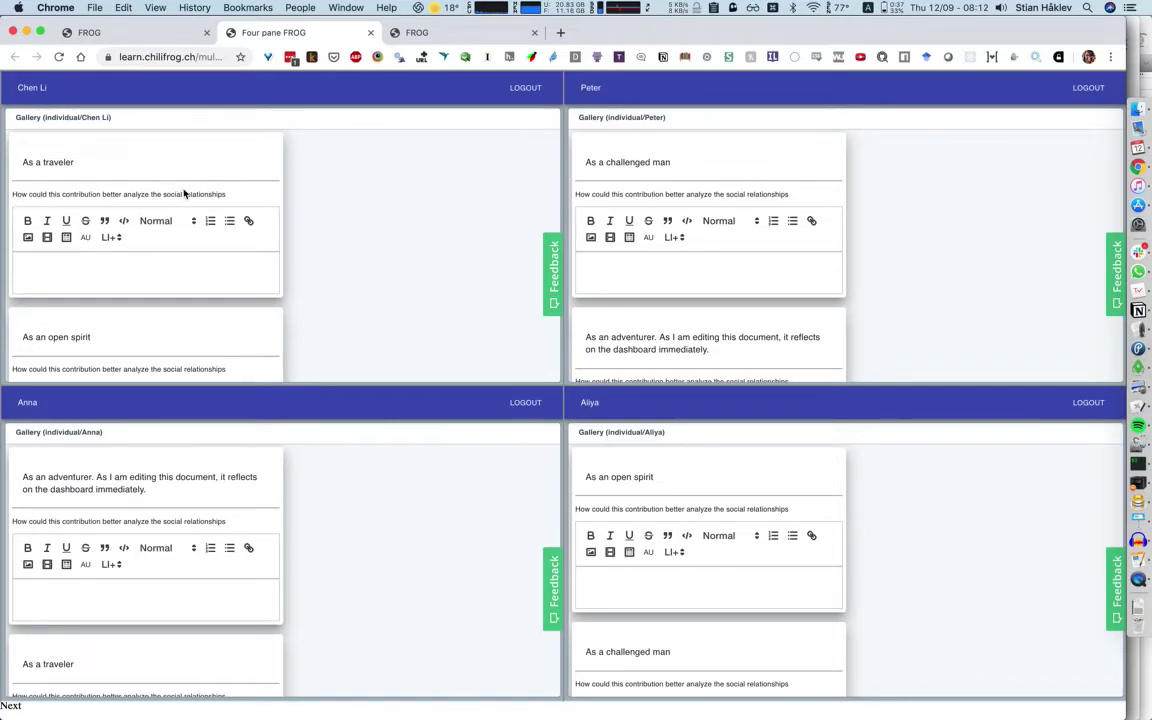
# Leave feedback B, C and D on the first gallery texts, including 'As a traveler'.
pyautogui.click(104, 273)
pyautogui.scroll(-2, 87, 277)
pyautogui.click(80, 352)
pyautogui.write('B')
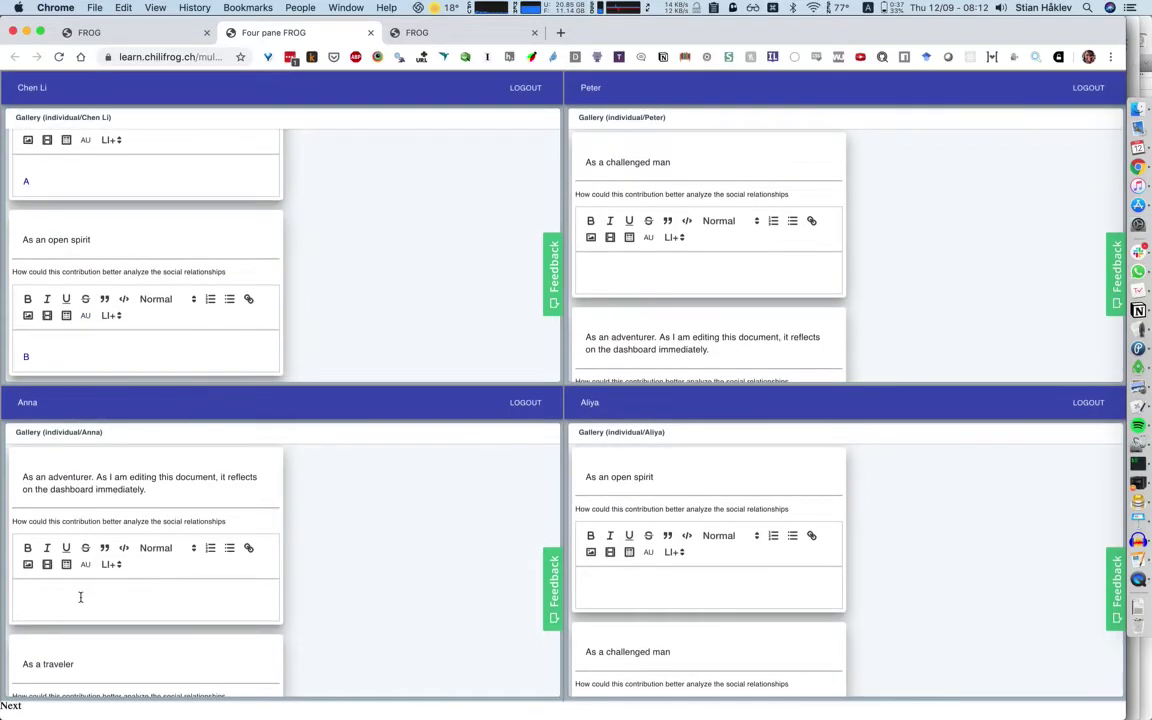
pyautogui.click(80, 597)
pyautogui.write('C')
pyautogui.scroll(-2, 80, 597)
pyautogui.click(77, 664)
pyautogui.write('D')
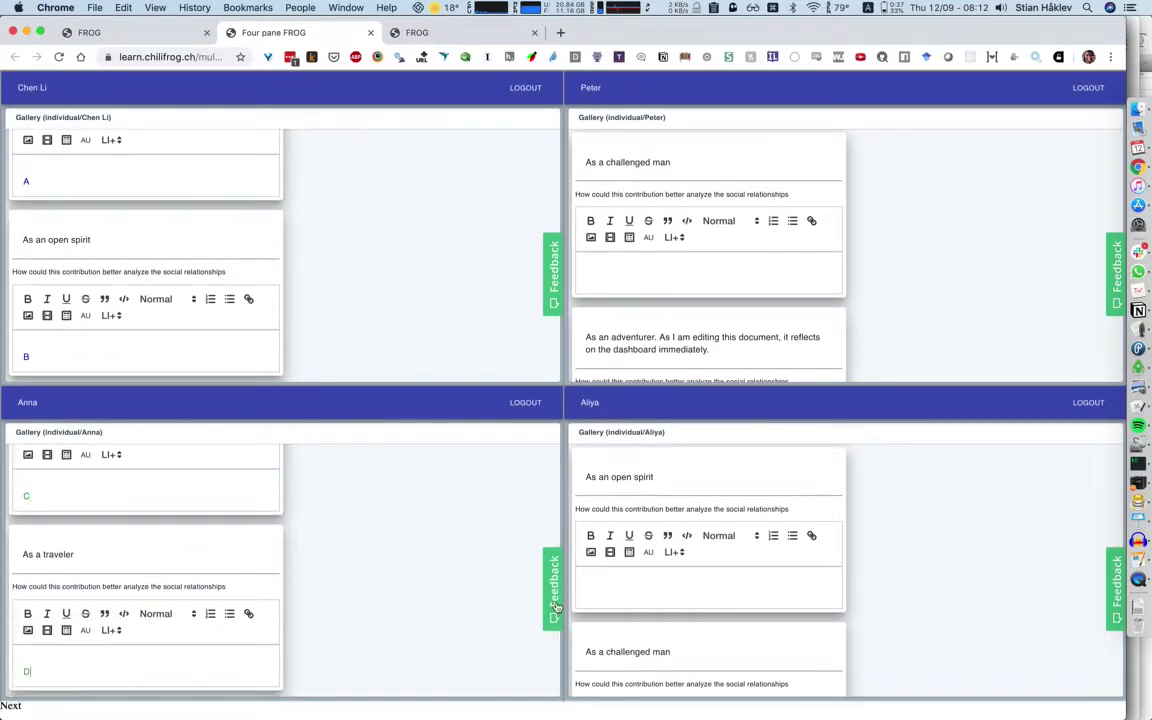
# Leave feedback E, E, F and G on the remaining texts, including 'As an adventurer'.
pyautogui.click(638, 597)
pyautogui.write('E')
pyautogui.scroll(-2, 630, 620)
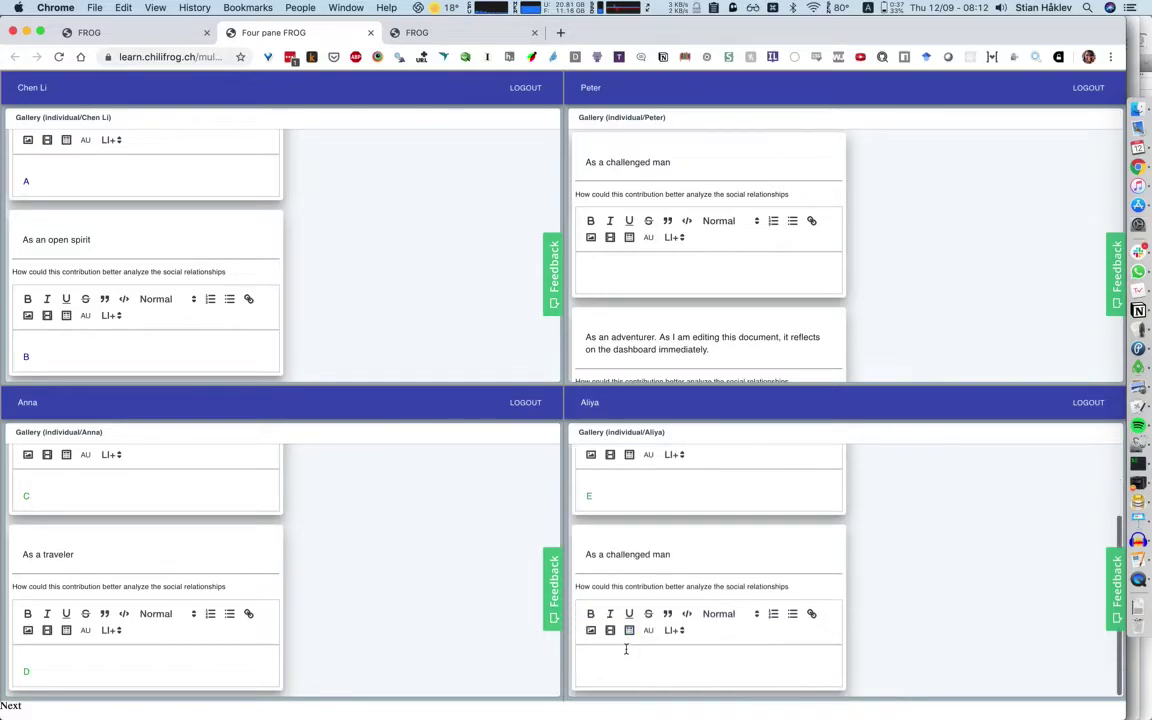
pyautogui.click(626, 649)
pyautogui.write('E')
pyautogui.click(653, 280)
pyautogui.write('F')
pyautogui.scroll(-2, 644, 337)
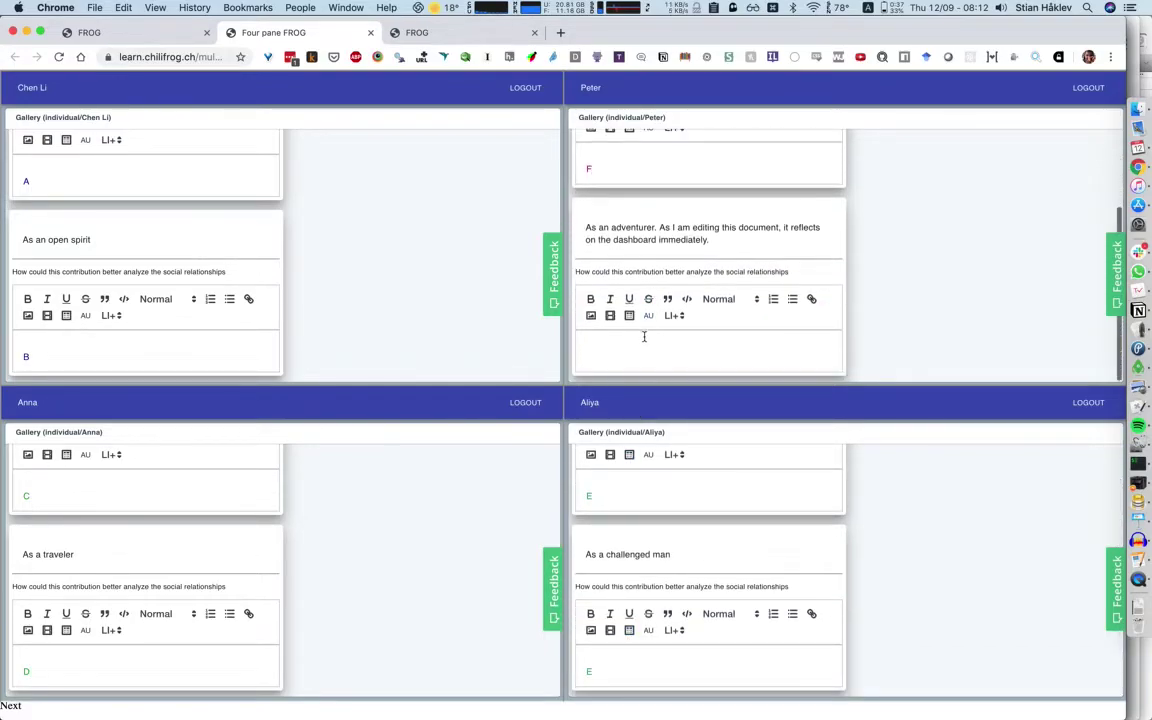
pyautogui.click(644, 337)
pyautogui.write('G')
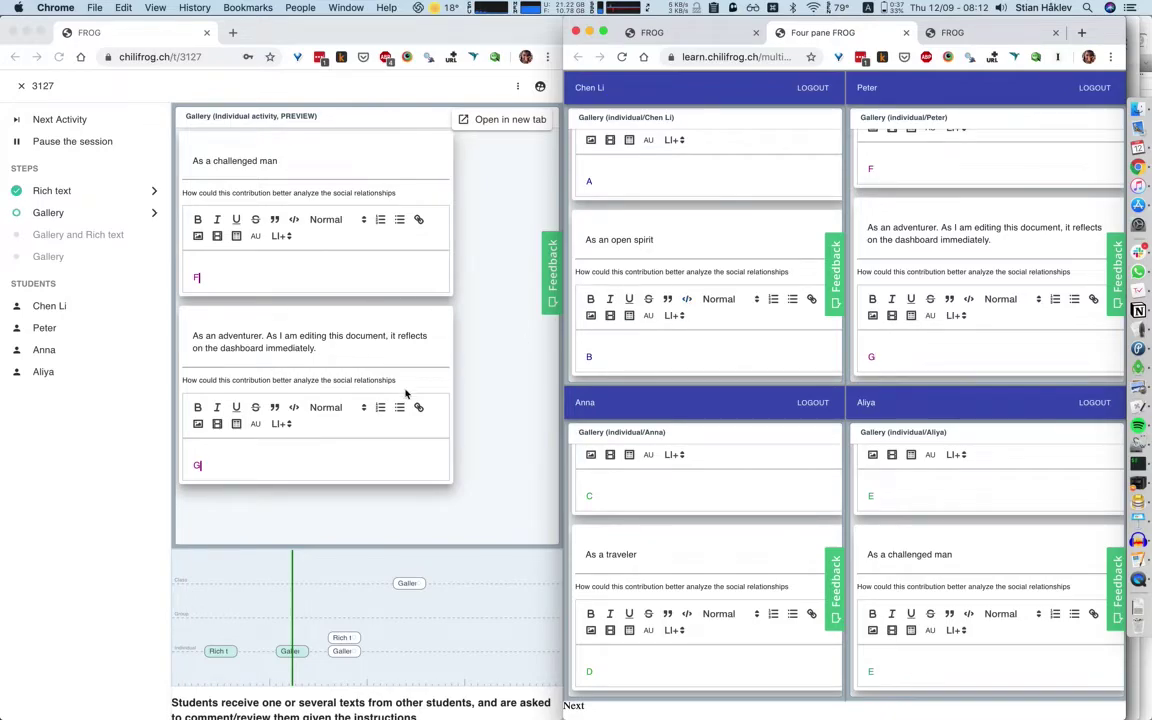
# Advance the session to Gallery and Rich text and maximise the student panes.
pyautogui.click(91, 384)
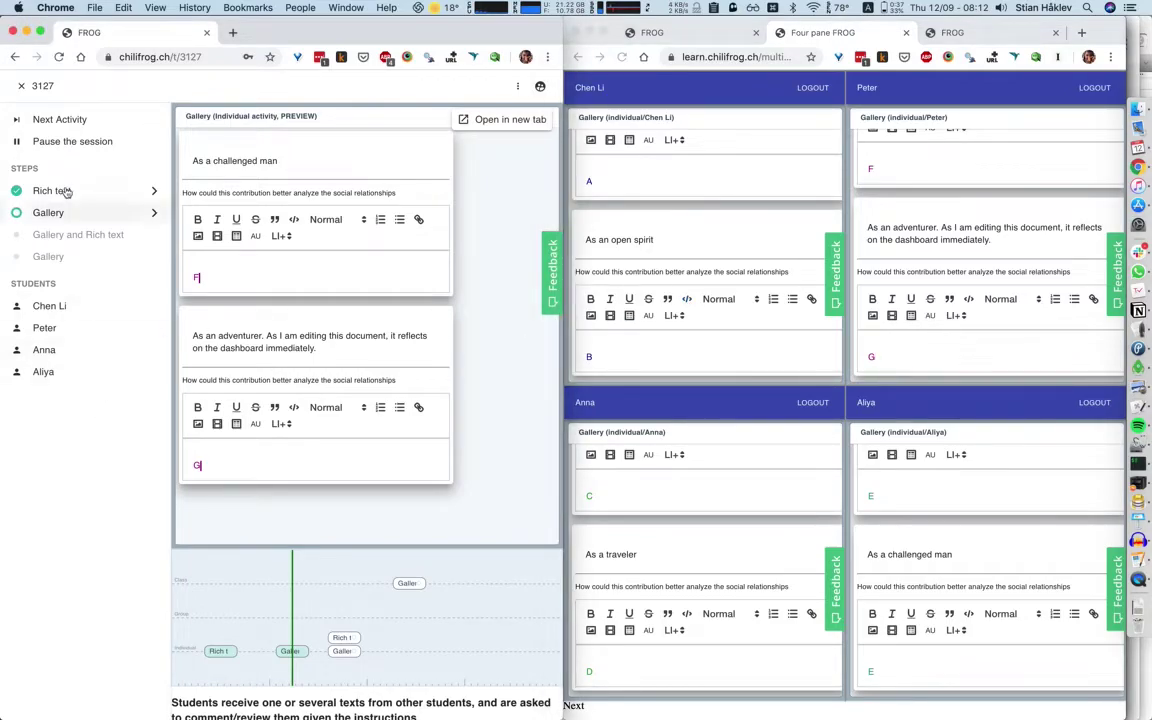
pyautogui.click(67, 125)
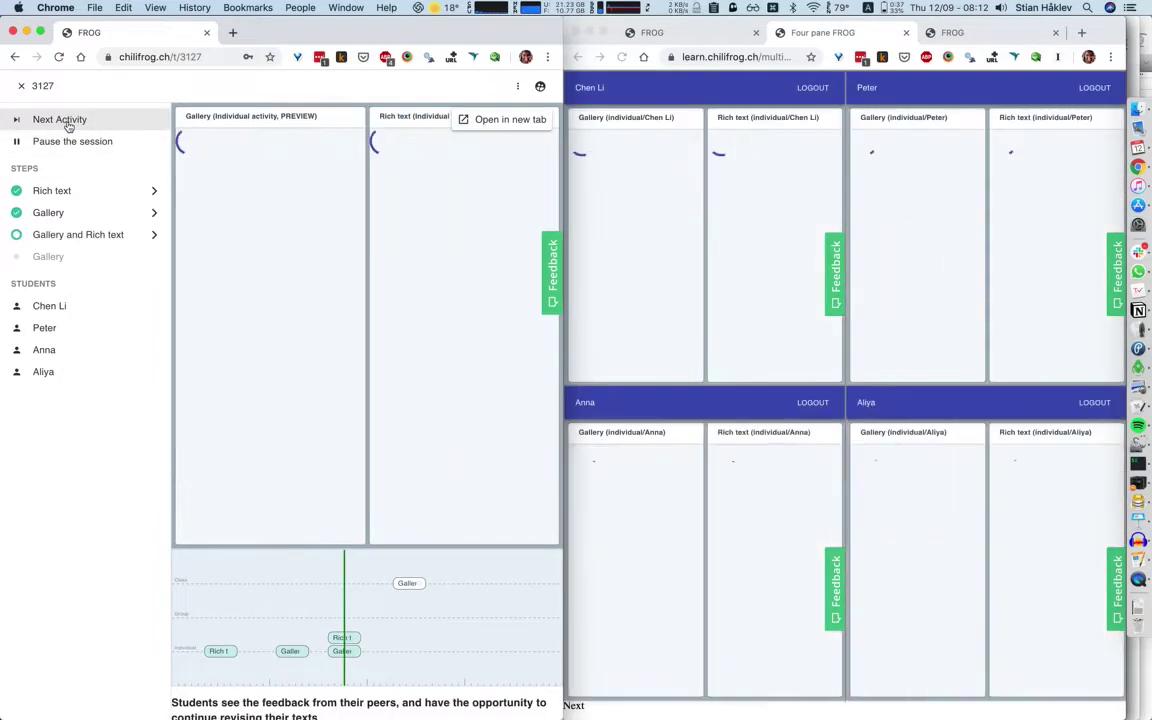
pyautogui.click(637, 86)
pyautogui.press('super+alt+f')
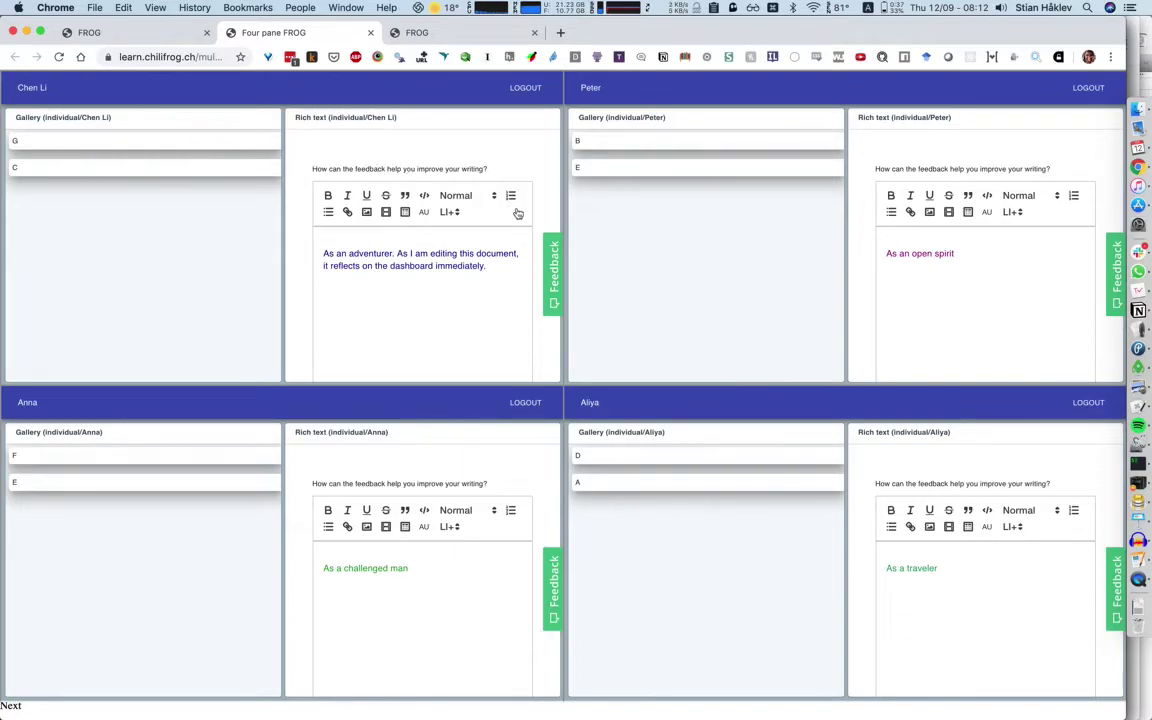
# Add a new line 'Interesting that A and B' to the student's revised text.
pyautogui.click(506, 292)
pyautogui.press('Return')
pyautogui.write('Interesting that A and ')
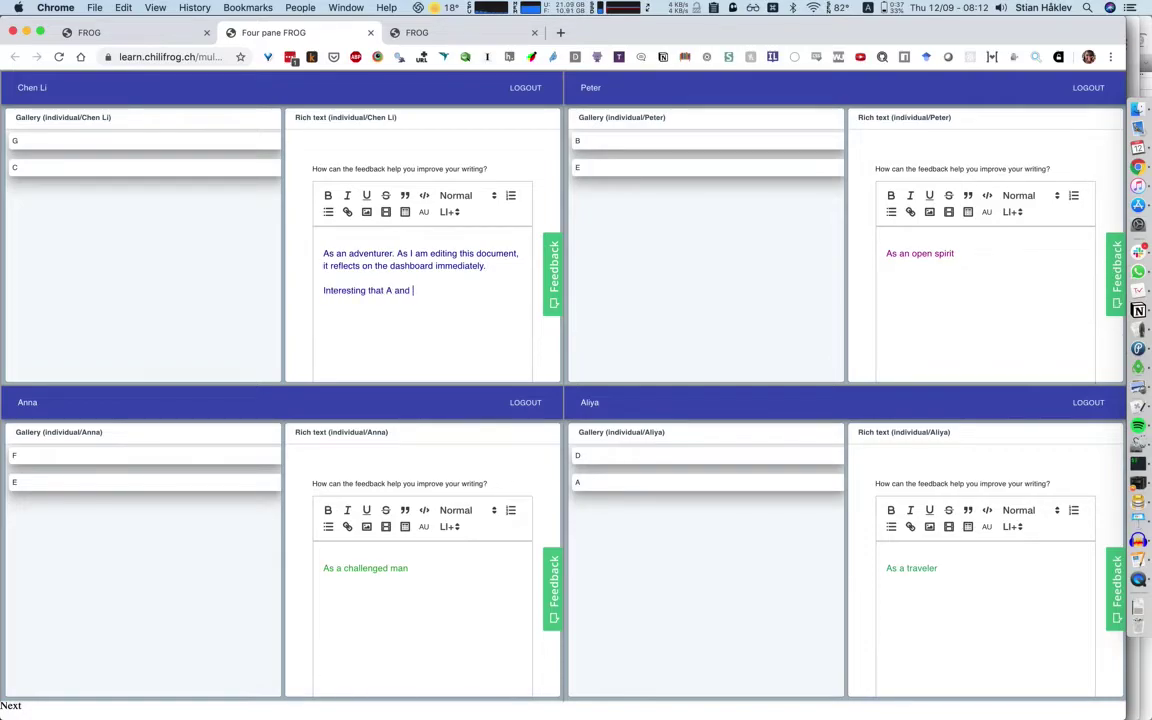
pyautogui.write('B.')
pyautogui.press('super+alt+Left')
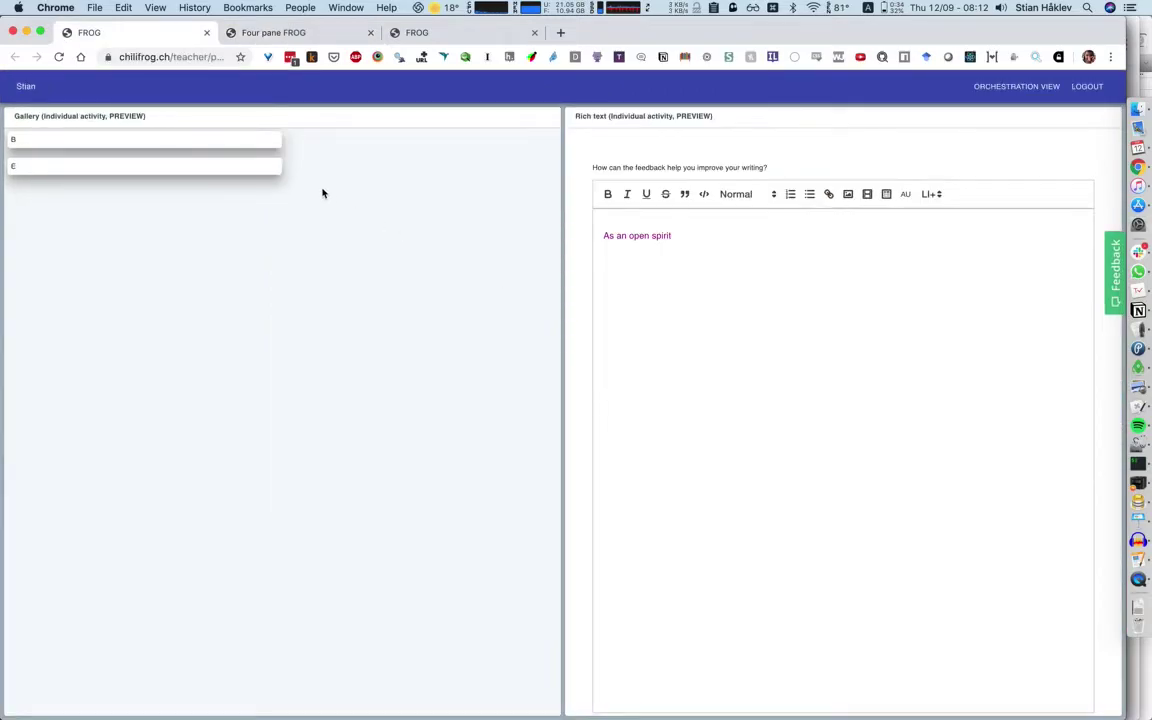
pyautogui.press('super+grave')
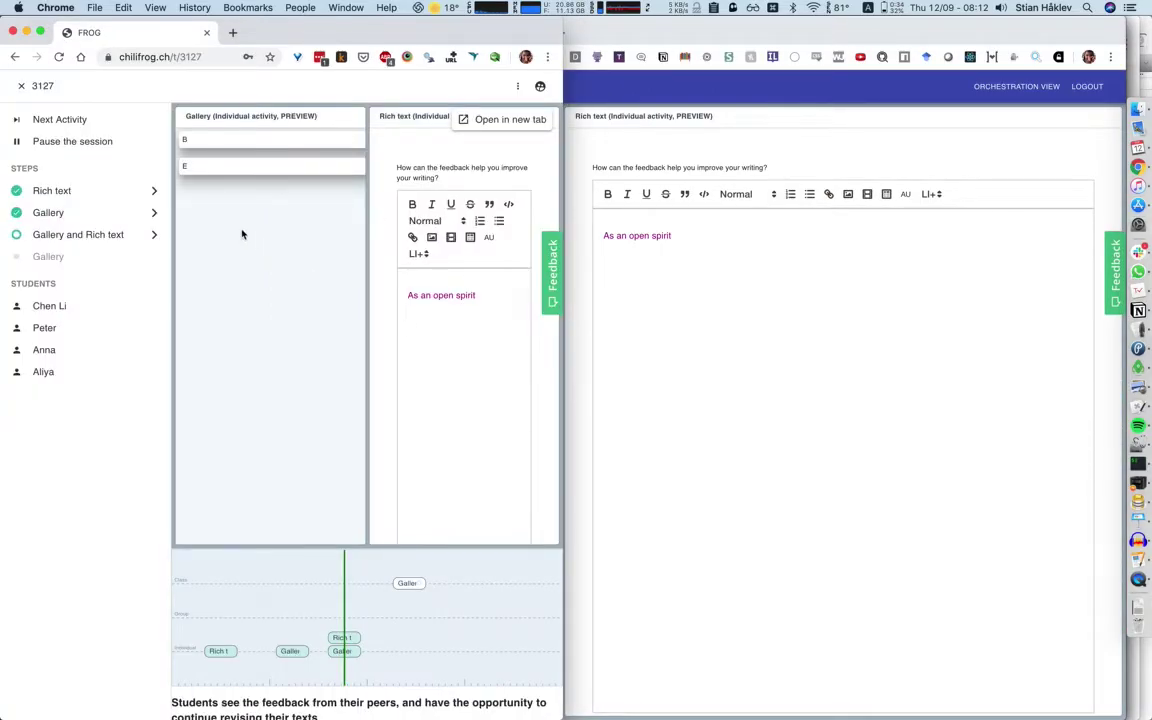
# Maximise the dashboard, advance to the whole-class Gallery, and confirm the student panes show it.
pyautogui.press('alt+super+f')
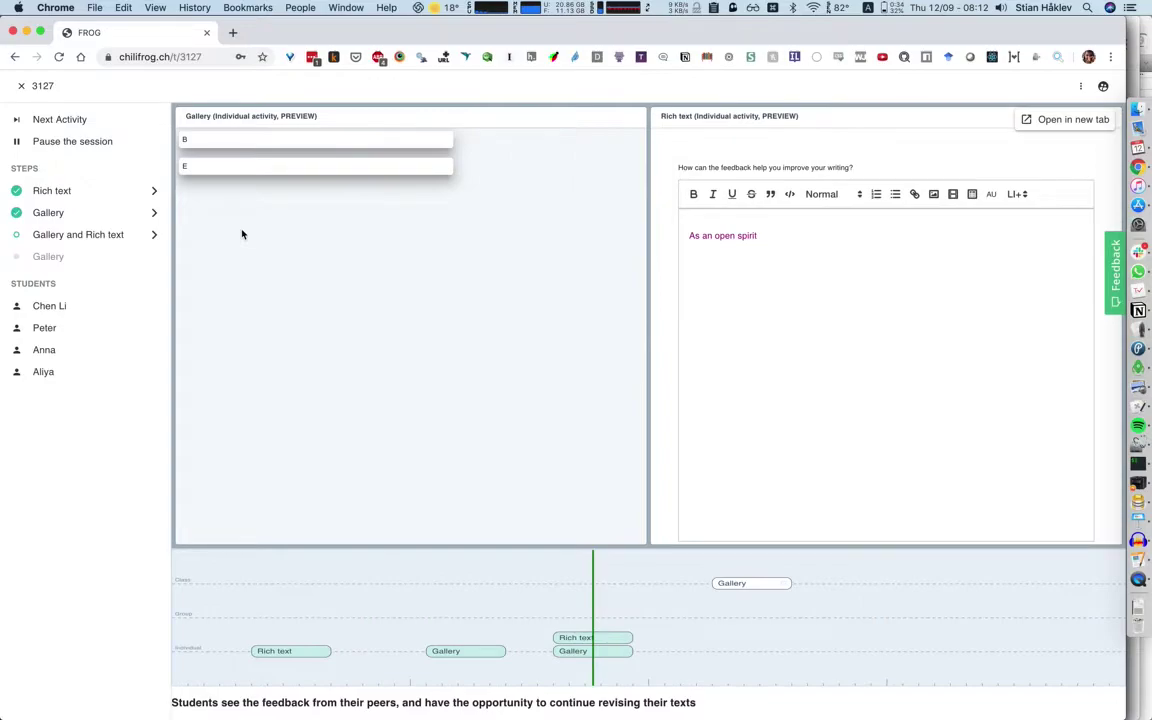
pyautogui.click(91, 124)
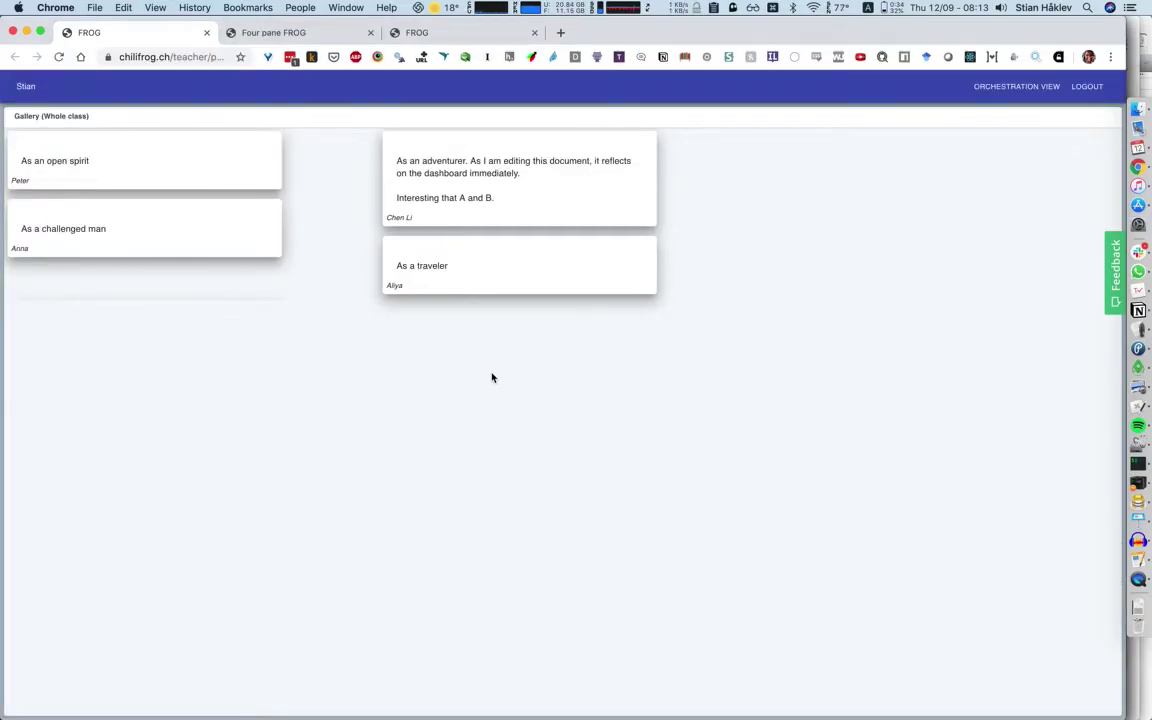
pyautogui.hotkey('ctrl', 'Tab')
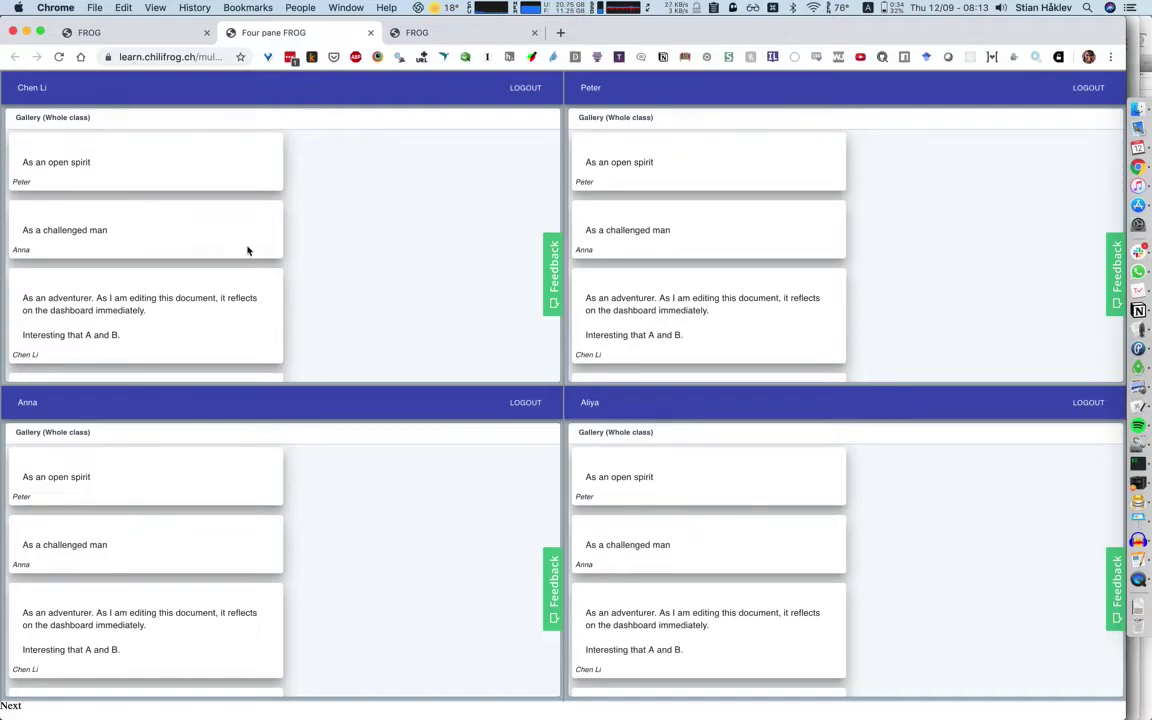
pyautogui.press('super+grave')
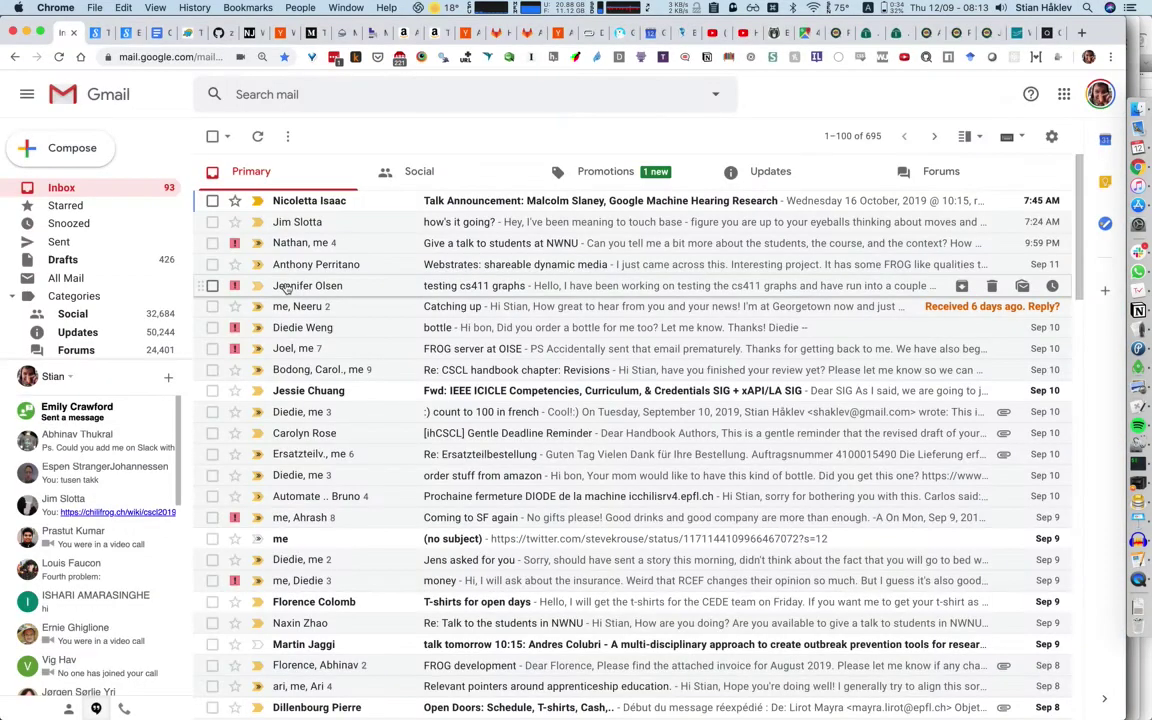
pyautogui.press('super+grave')
pyautogui.press('super+grave')
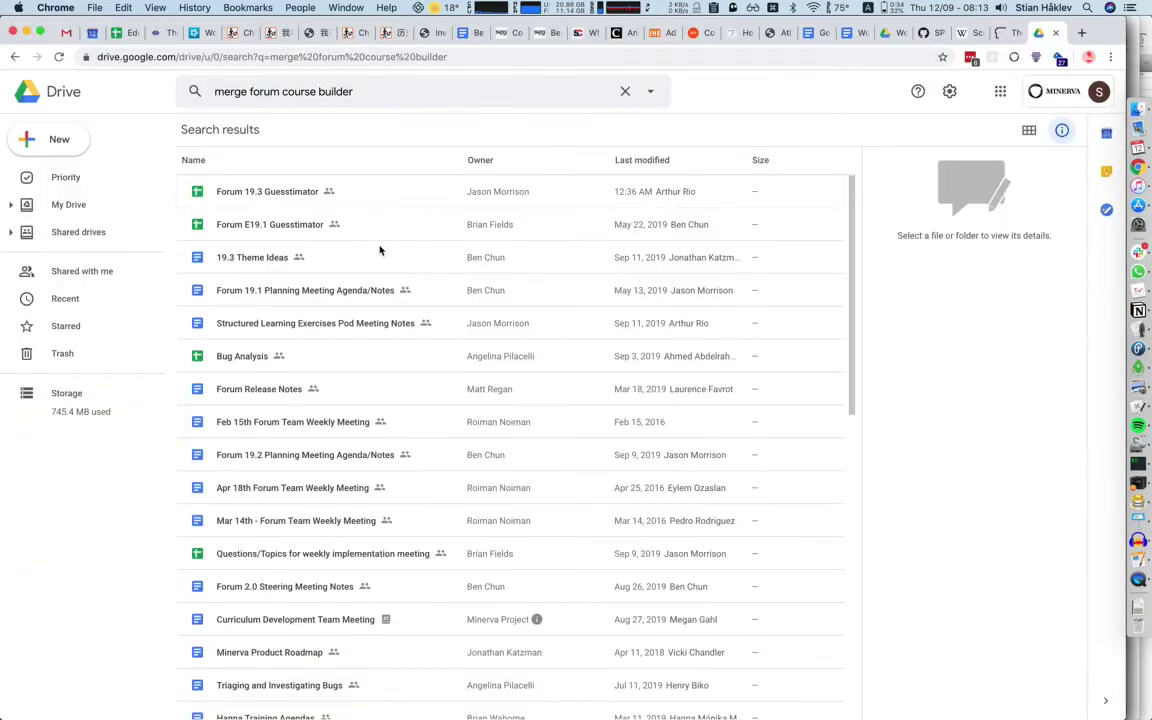
pyautogui.press('super+grave')
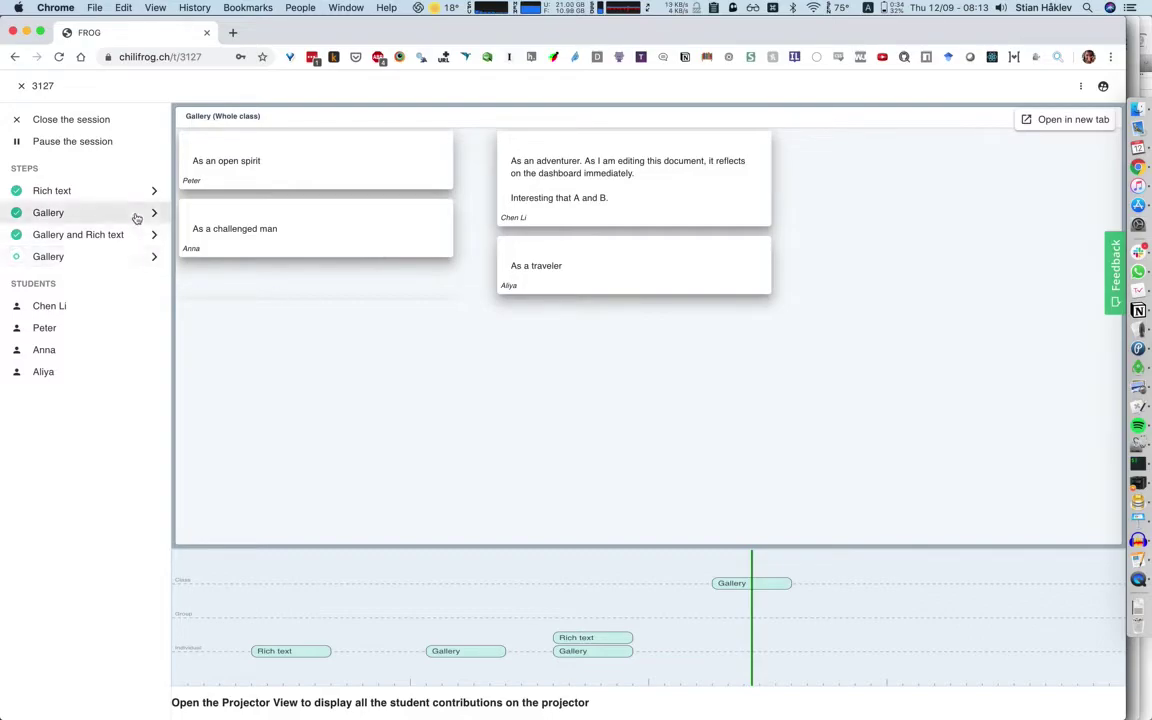
# Close session 3127, confirm students see Session finished, and return to the dashboard.
pyautogui.click(89, 120)
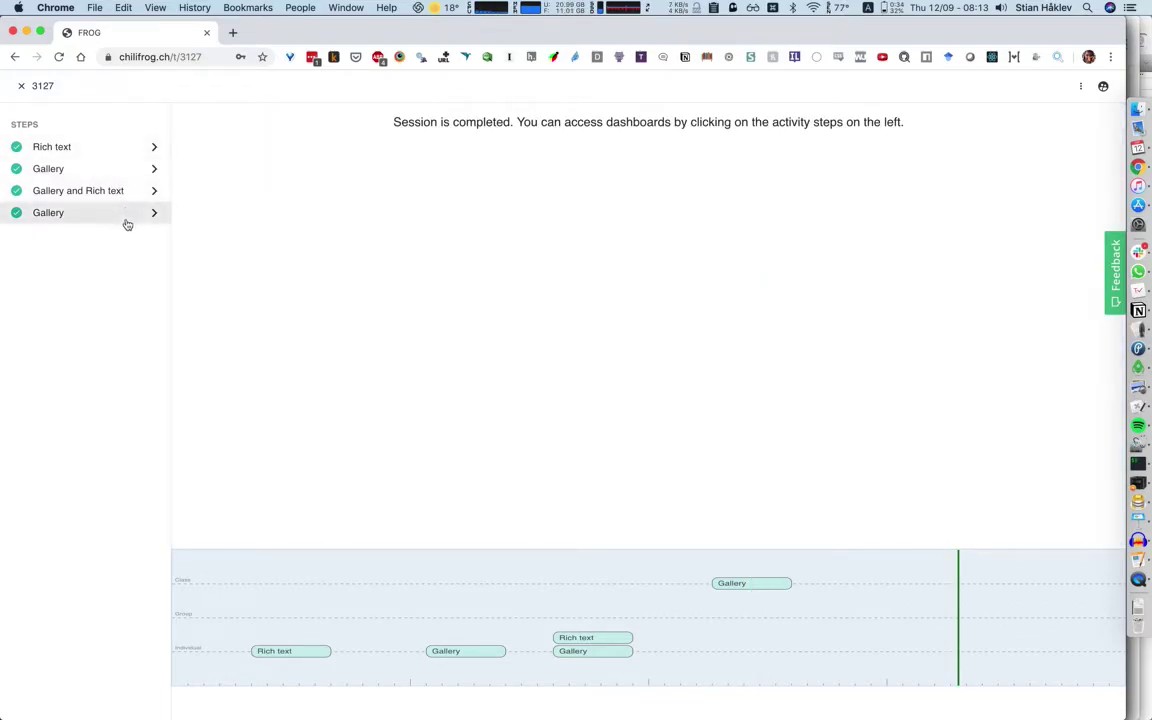
pyautogui.press('super+grave')
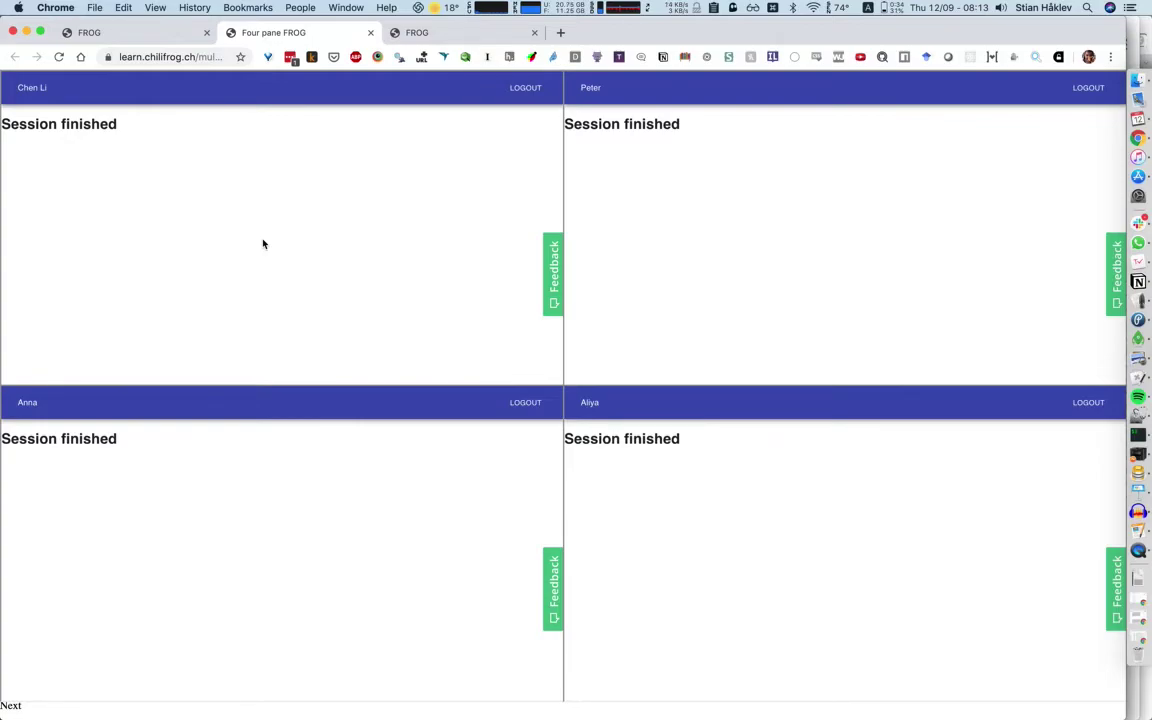
pyautogui.press('super+grave')
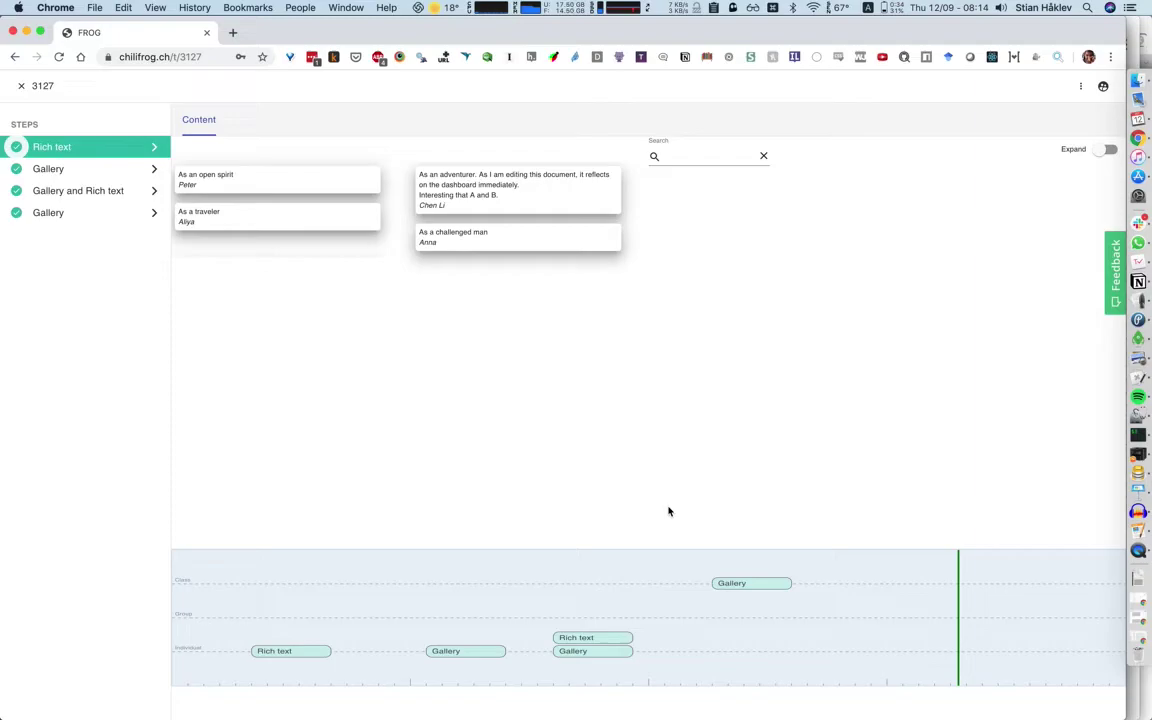
# Export the final Gallery activity to the wiki page 'dante/texts'.
pyautogui.click(735, 587)
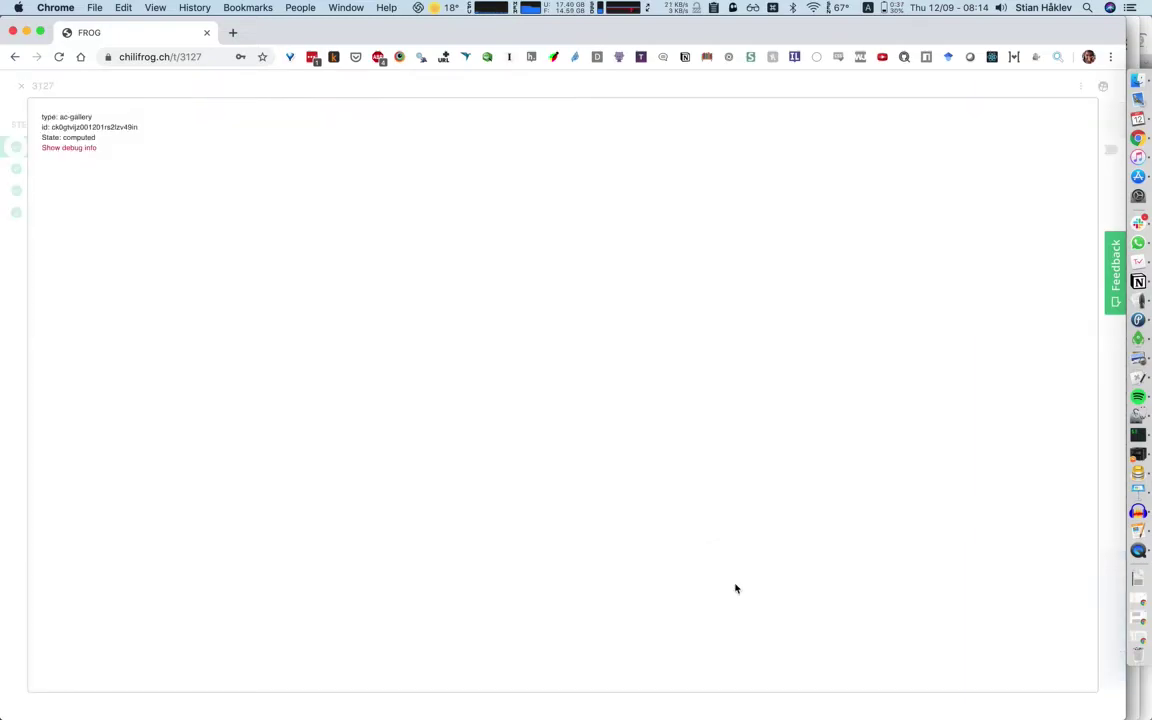
pyautogui.click(73, 148)
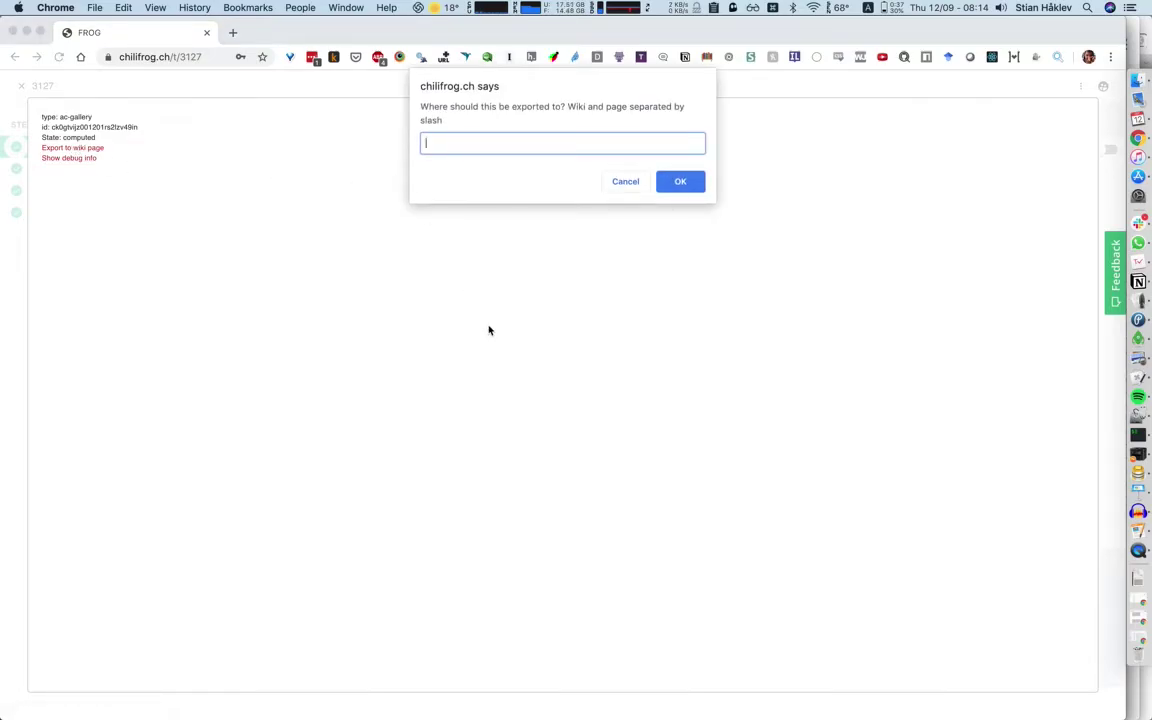
pyautogui.write('dante/texts')
pyautogui.click(688, 183)
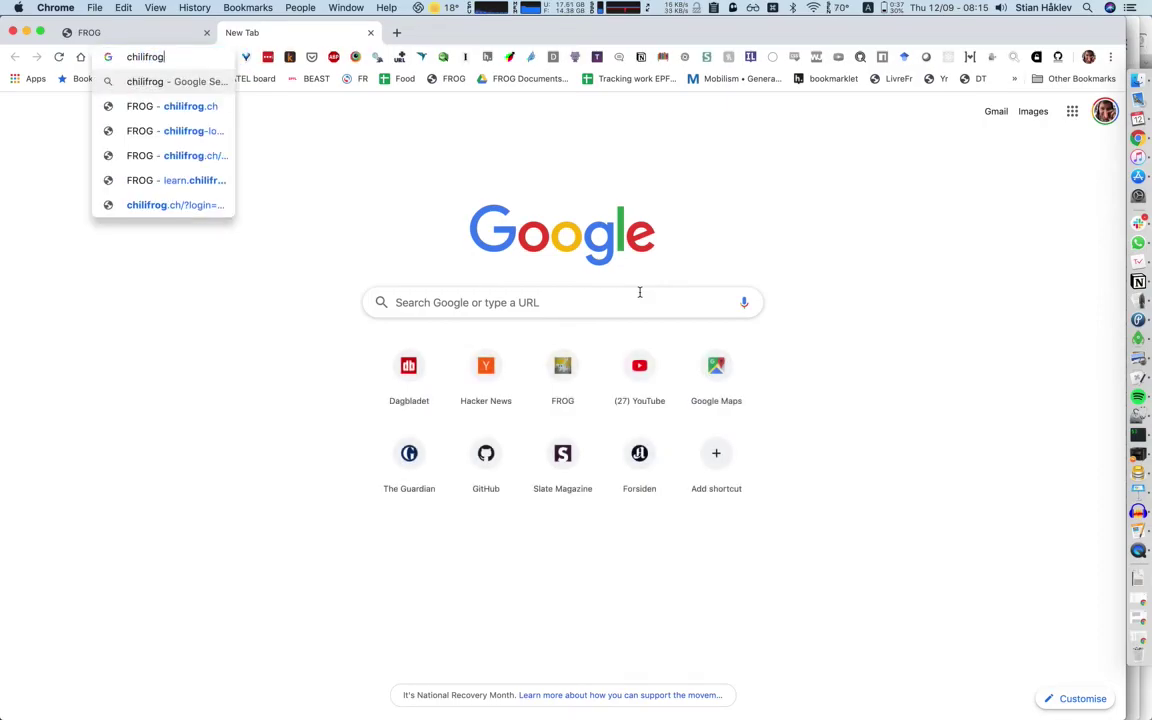
# Check the dante wiki's 'texts' page holds the four exported texts, then return to Sessions.
pyautogui.write('.ch/wiki')
pyautogui.press('Return')
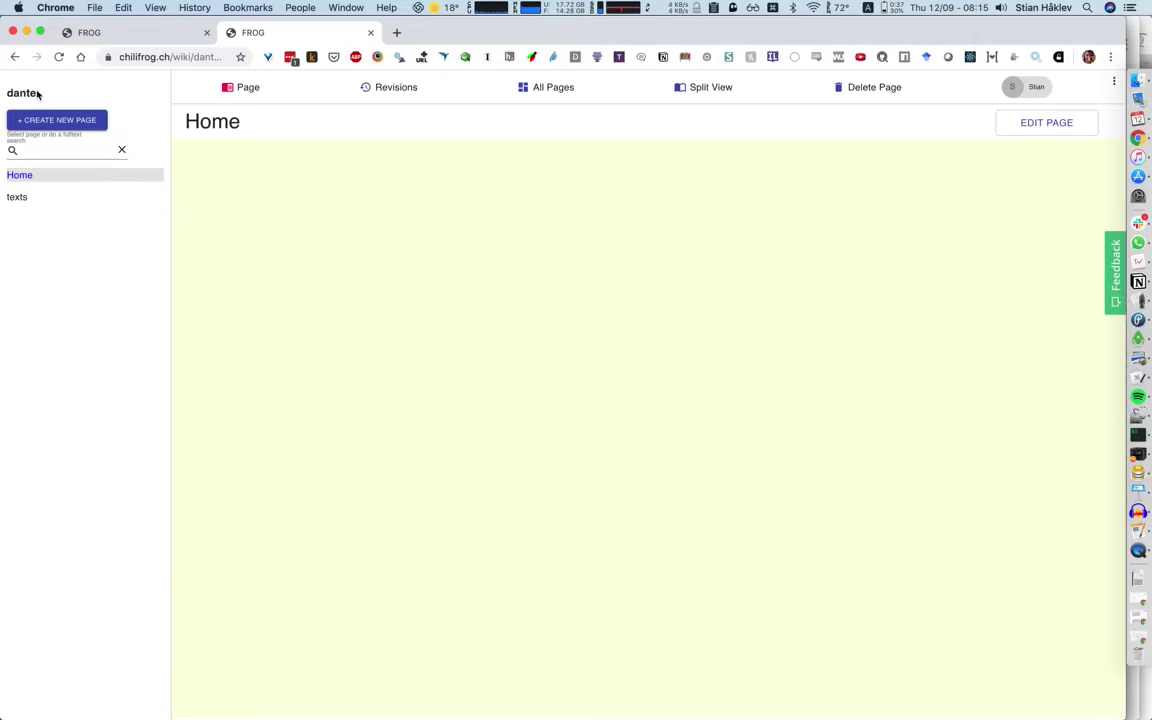
pyautogui.click(19, 198)
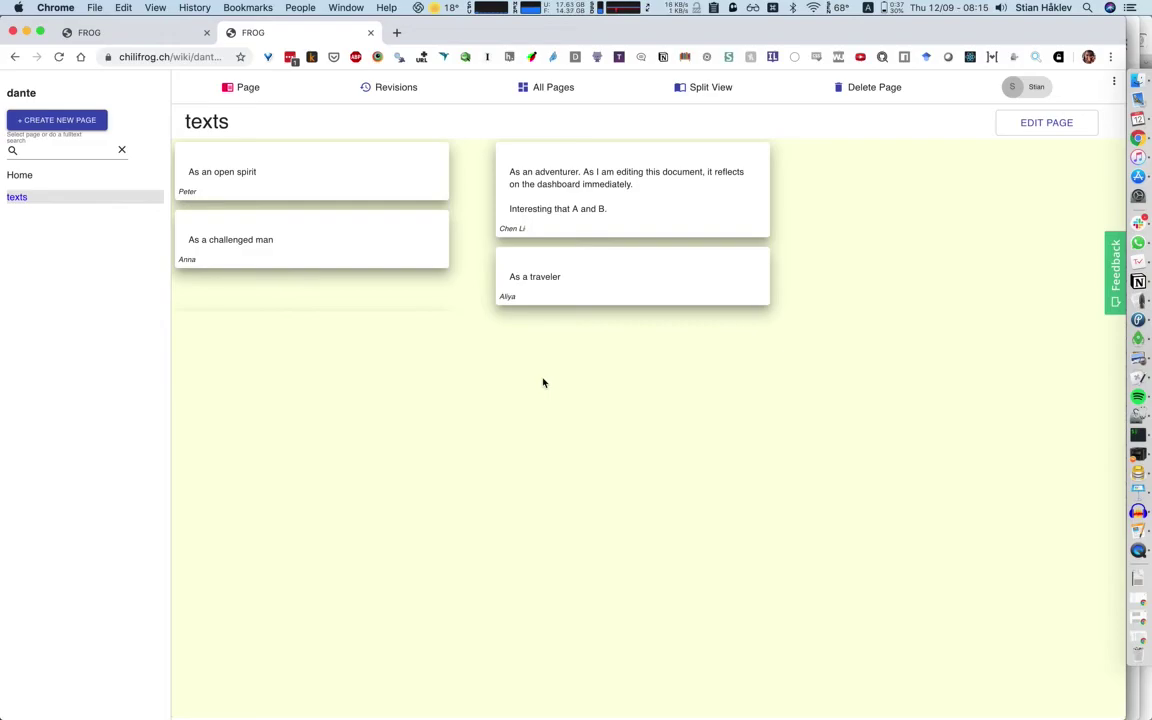
pyautogui.hotkey('ctrl', 'shift', 'Tab')
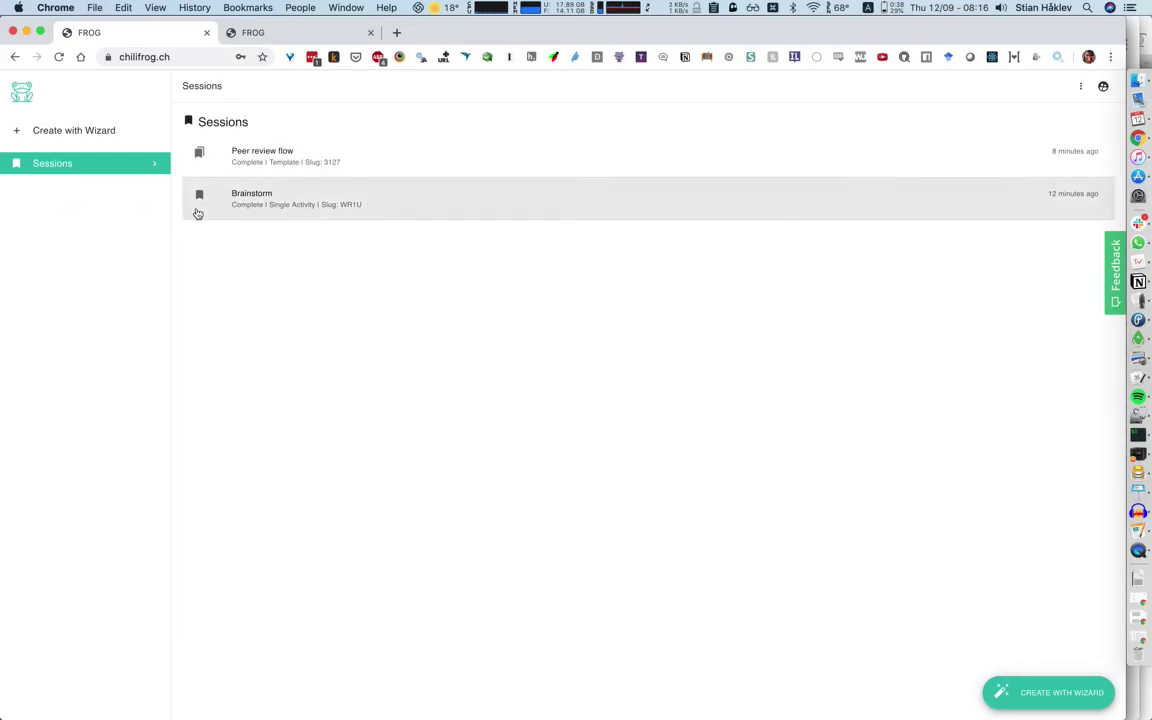
# Open the three-dot menu on the Sessions page to reveal the graph editor and preview options.
pyautogui.click(1080, 87)
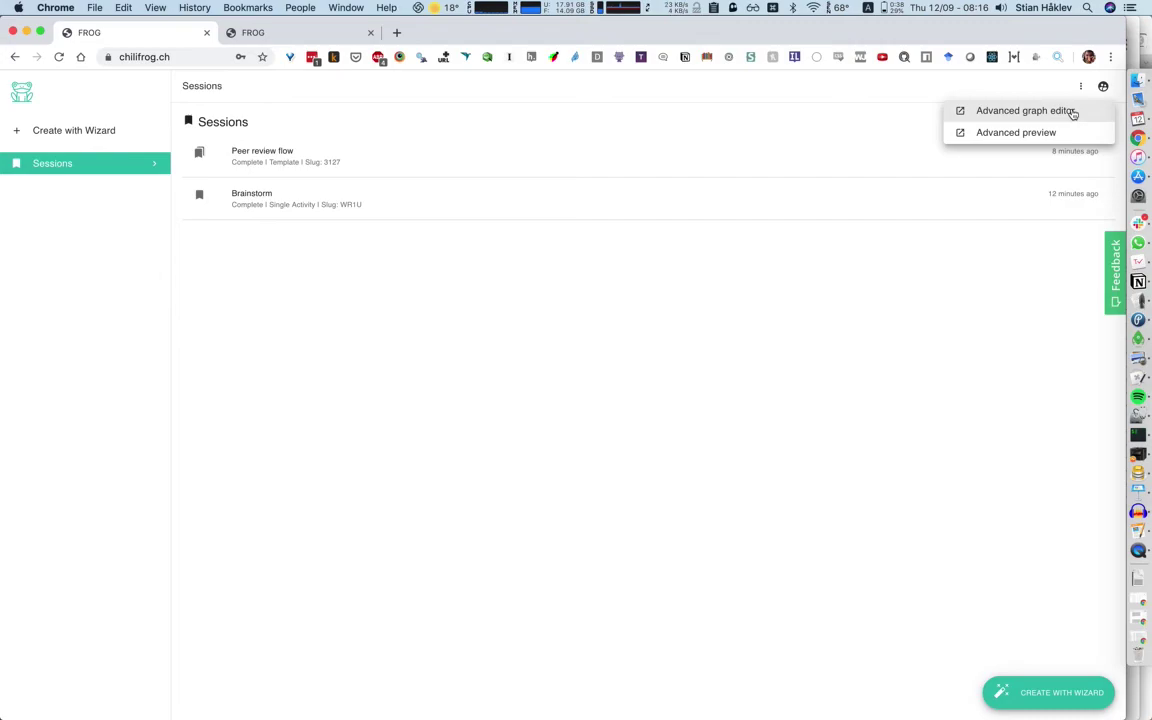